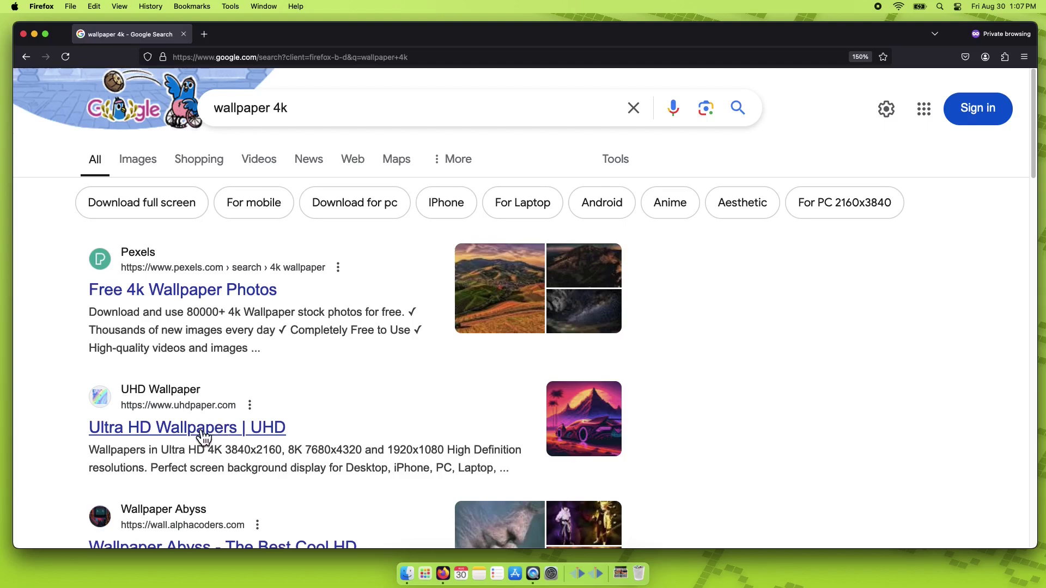
# On UHD Wallpaper, open the 3840x2160 Sci-Fi Cyberpunk Motorcycle wallpaper.
pyautogui.click(197, 431)
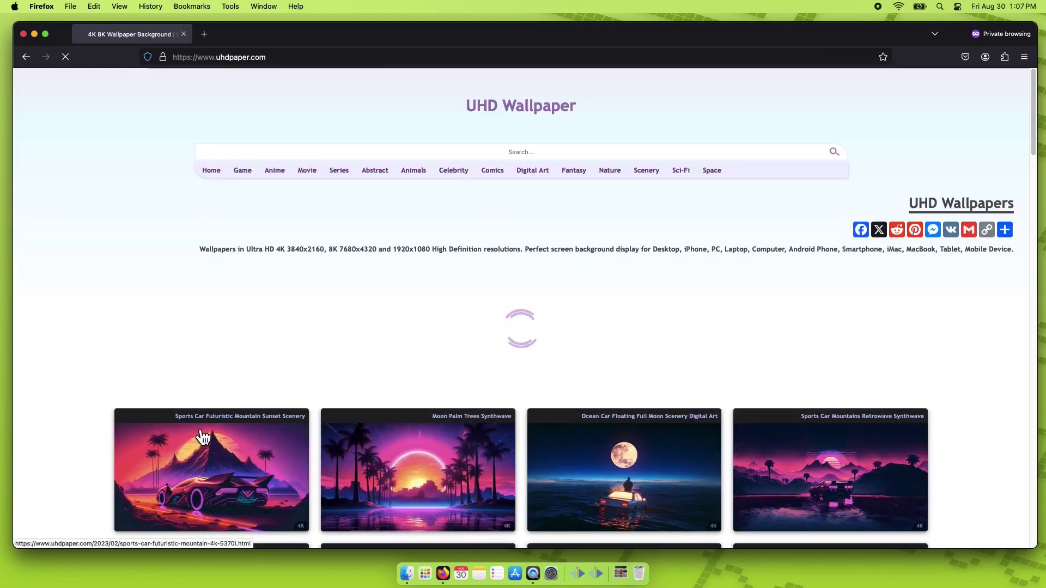
pyautogui.click(688, 177)
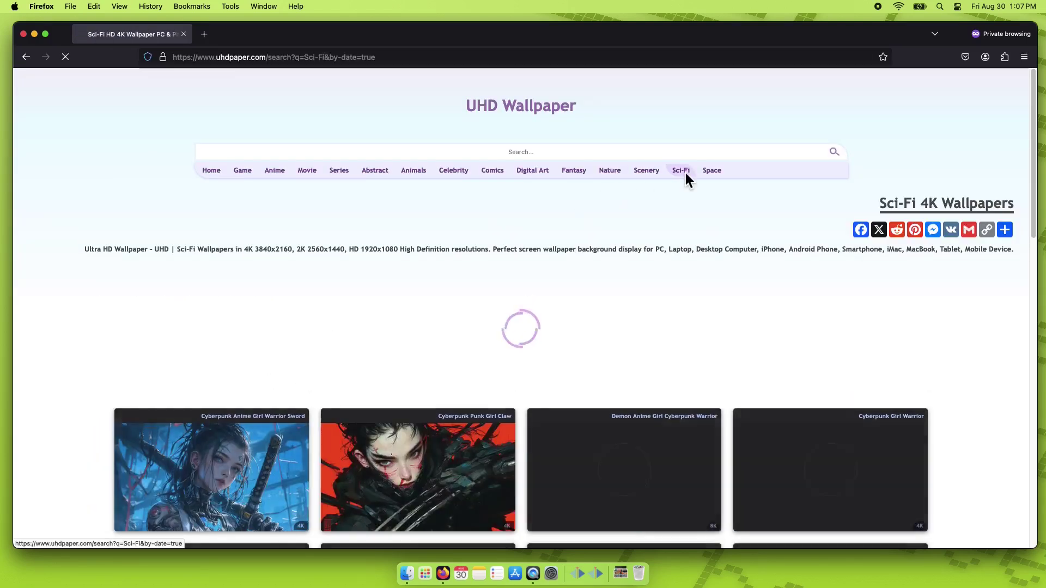
pyautogui.scroll(-10, 422, 296)
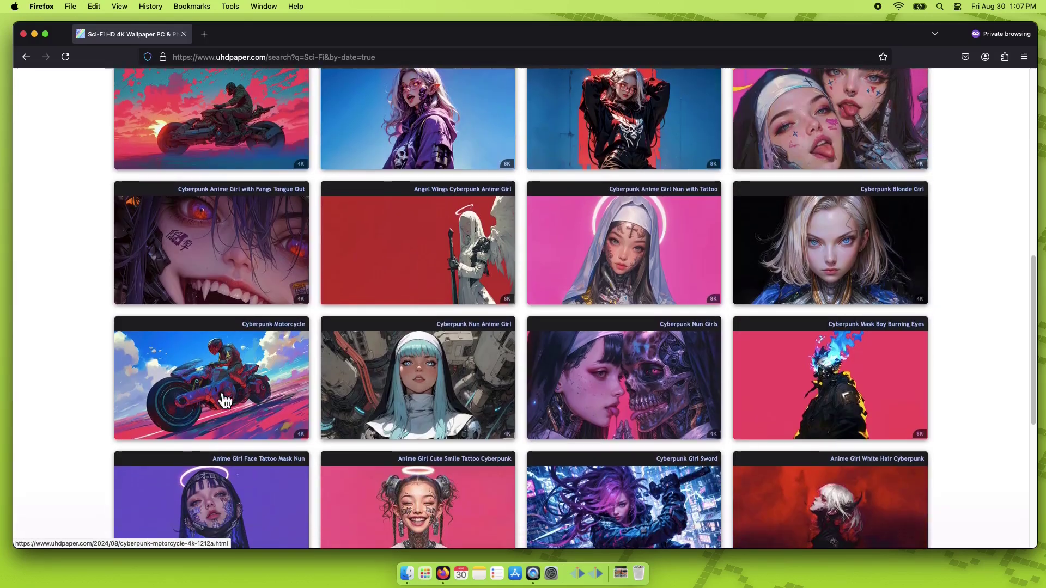
pyautogui.click(197, 388)
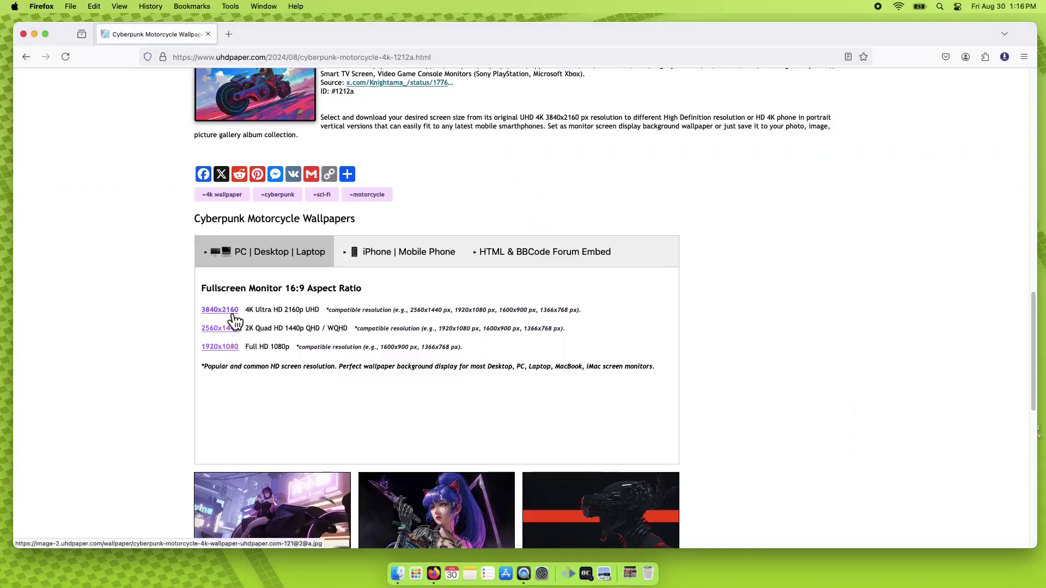
pyautogui.click(168, 327)
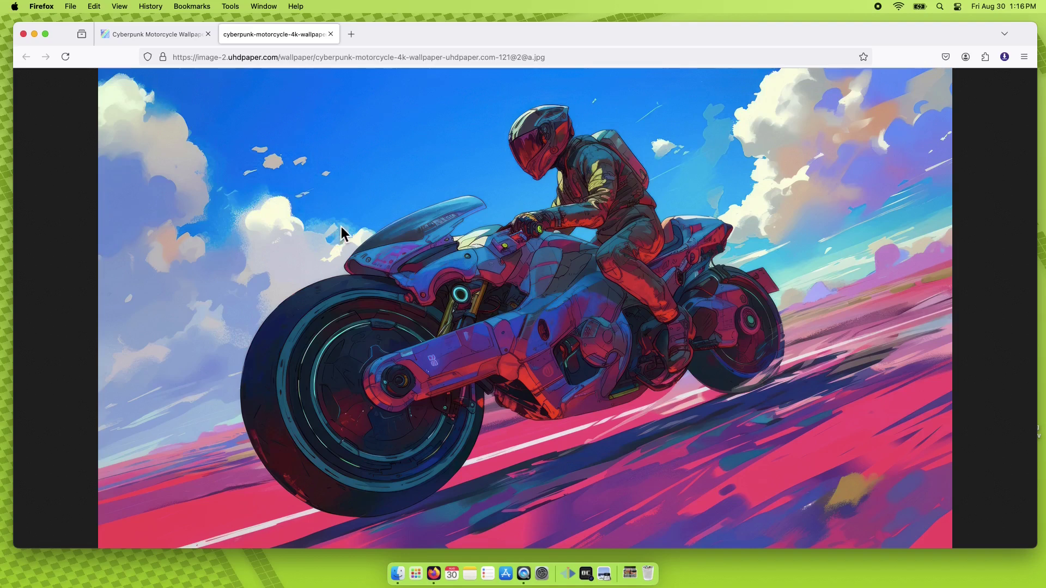
# Save the full-size image to the Desktop as 'Background'.
pyautogui.rightClick(401, 160)
pyautogui.click(410, 165)
pyautogui.write('Backgroun')
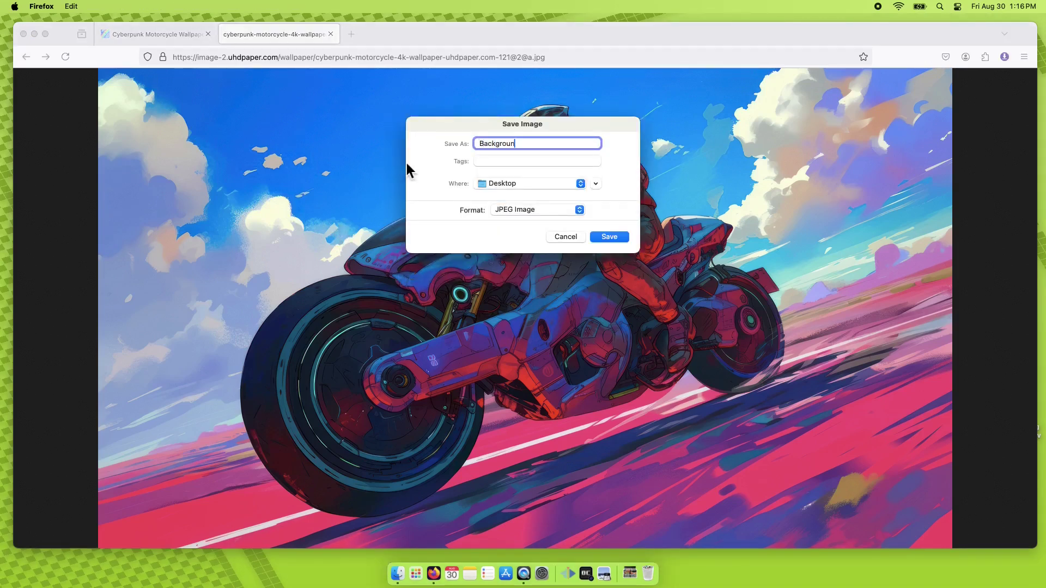
pyautogui.write('d')
pyautogui.click(622, 237)
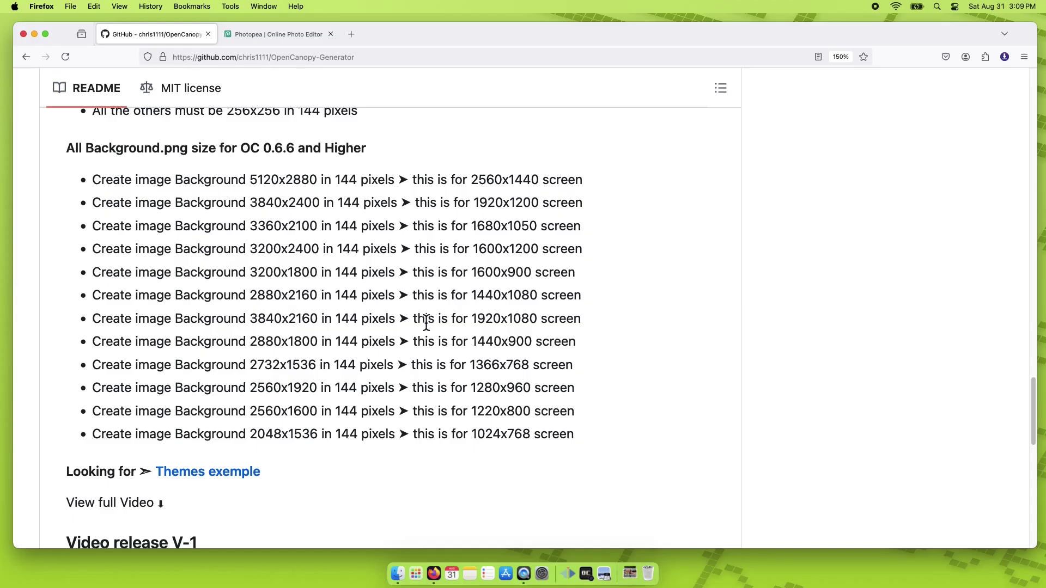
# Highlight 1920x1080 in the README's background size list, then bring up the desktop context menu.
pyautogui.moveTo(477, 326); pyautogui.dragTo(528, 327)
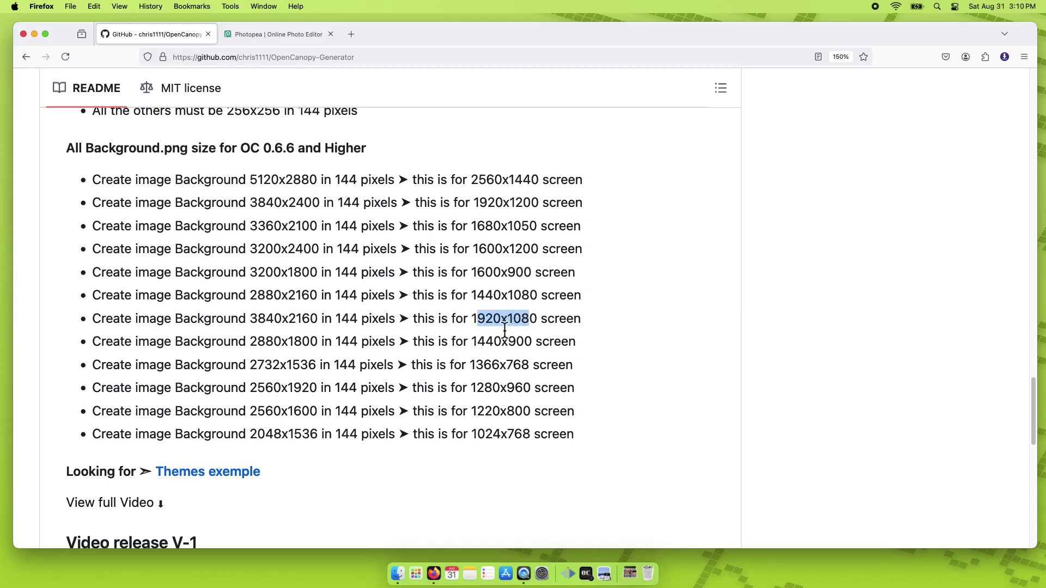
pyautogui.rightClick(265, 559)
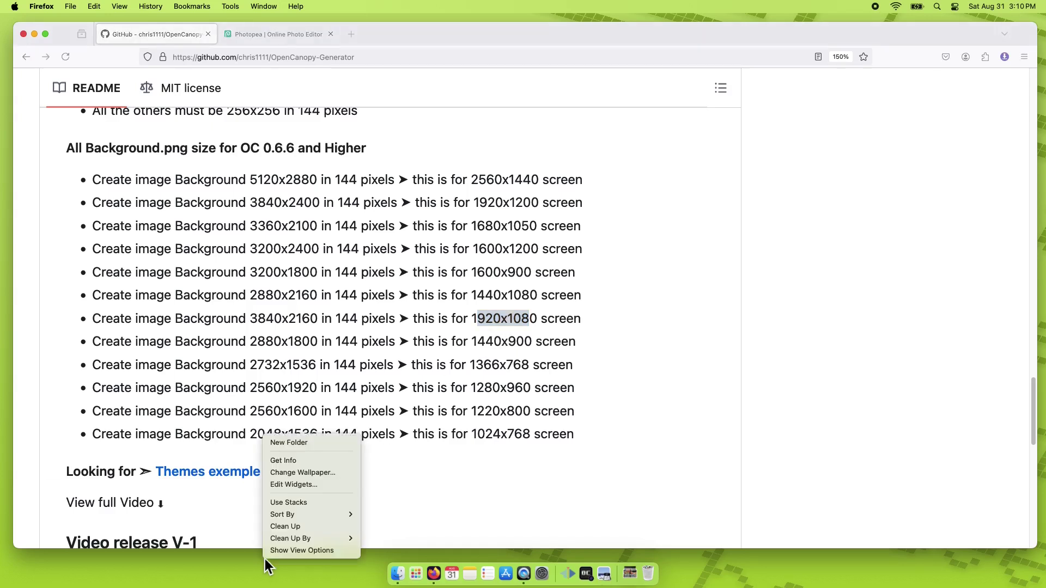
# Confirm the display resolution is 1920 × 1080 in System Settings, then close it.
pyautogui.click(319, 473)
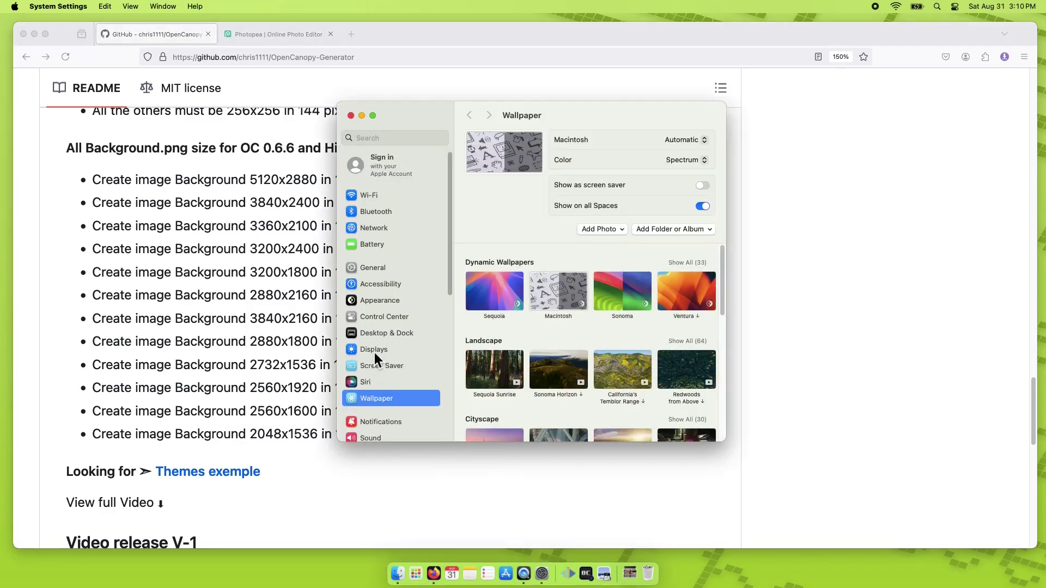
pyautogui.click(374, 351)
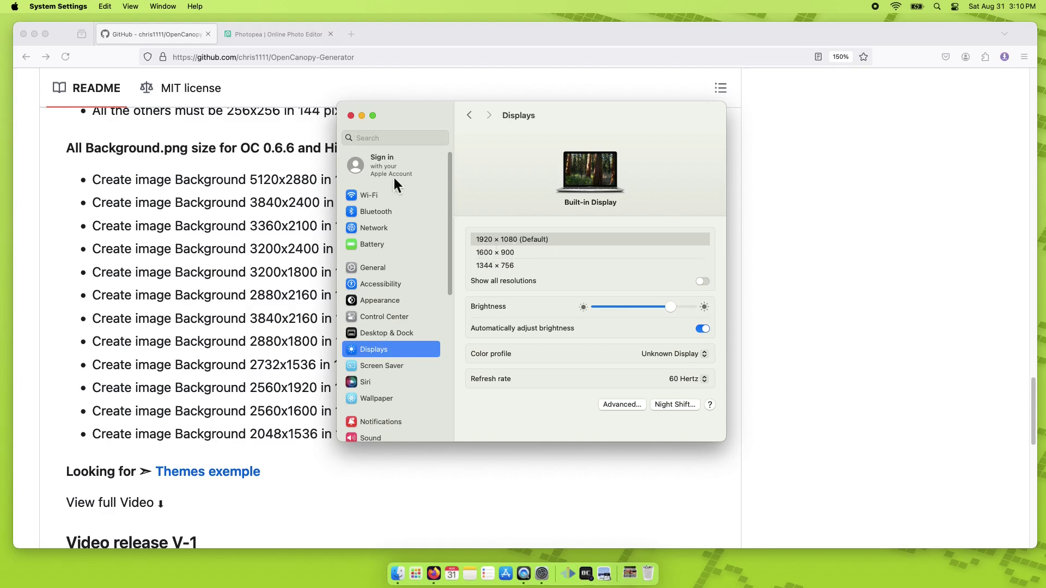
pyautogui.click(351, 115)
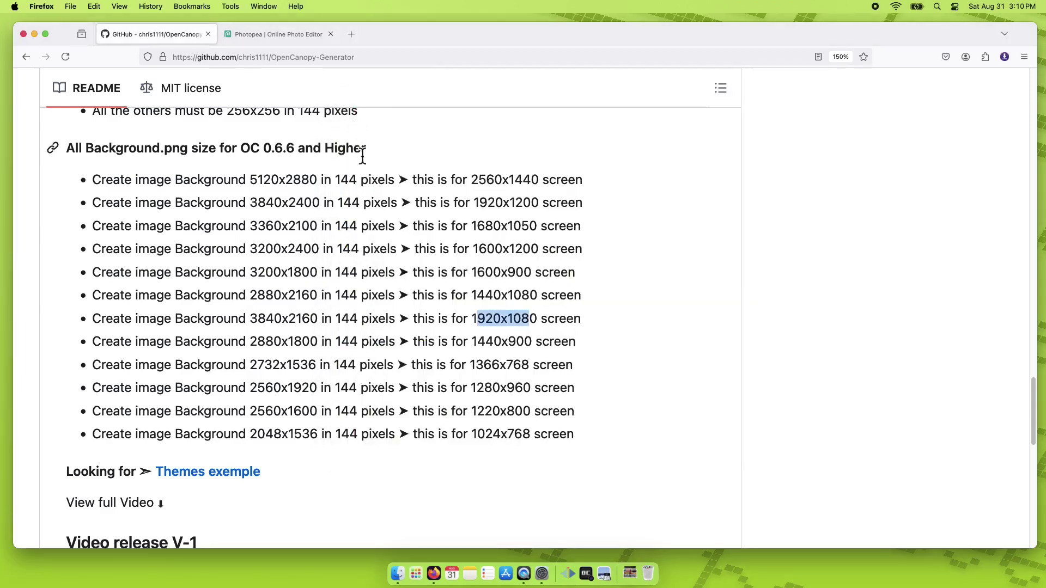
# Highlight '3840x2160 in 144 pixels' in the README's size list.
pyautogui.click(477, 327)
pyautogui.moveTo(254, 323); pyautogui.dragTo(388, 324)
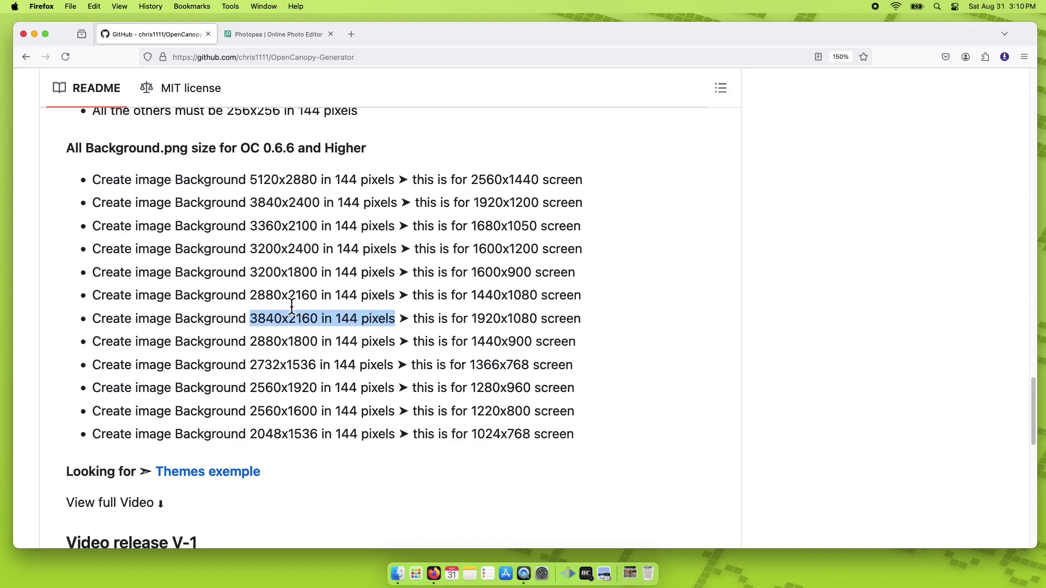
pyautogui.click(260, 41)
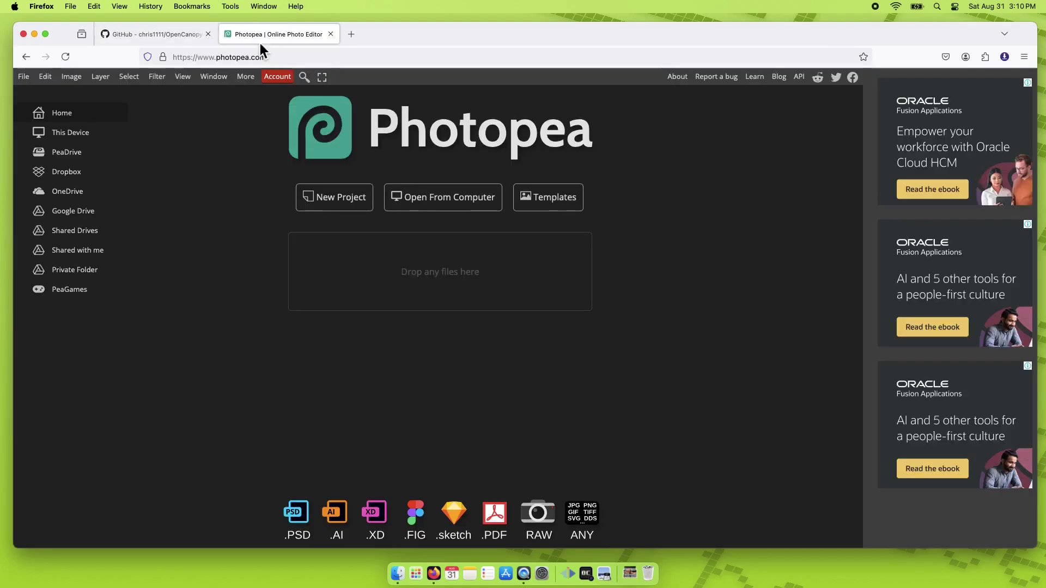
# Create a new 3840 × 2160 px Photopea project at 144 DPI.
pyautogui.click(356, 204)
pyautogui.click(648, 174)
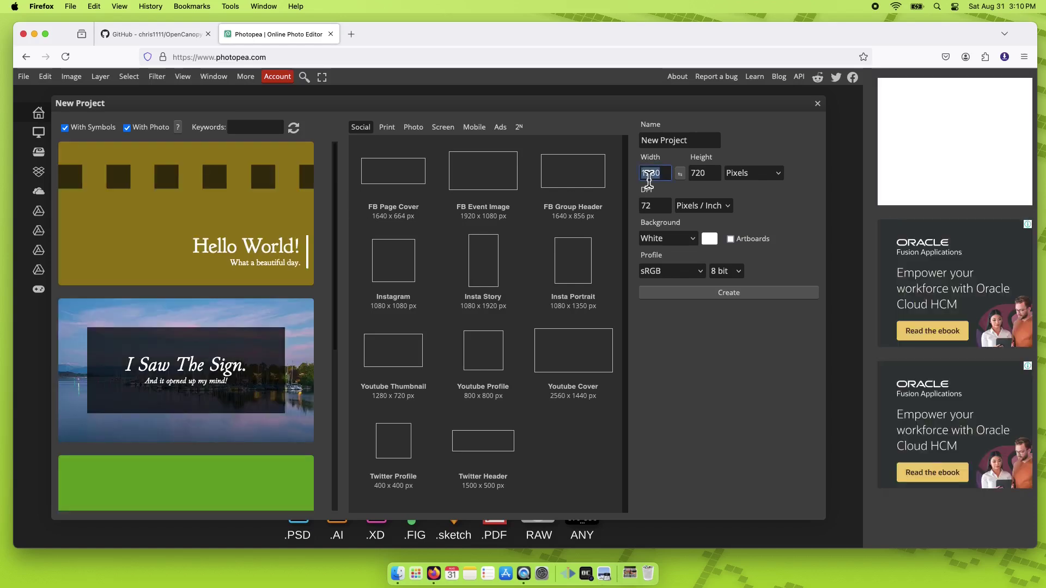
pyautogui.press('Tab')
pyautogui.write('2160')
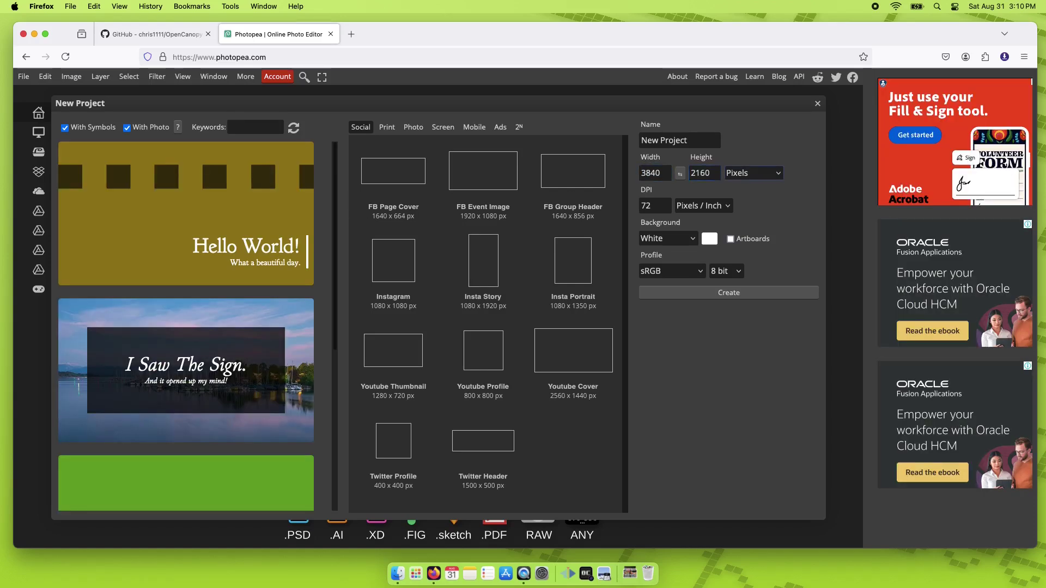
pyautogui.click(653, 205)
pyautogui.write('144')
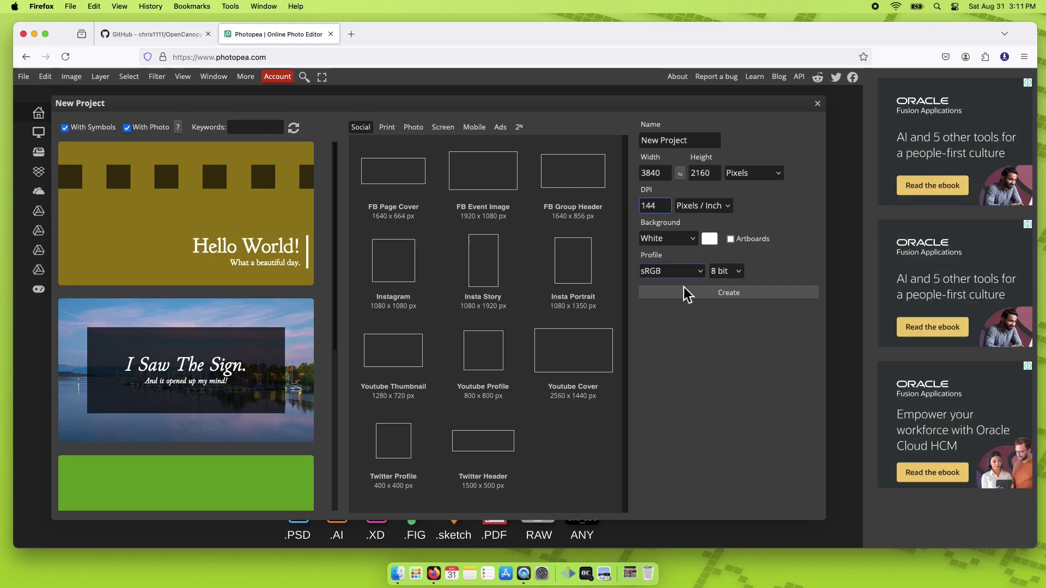
pyautogui.click(682, 295)
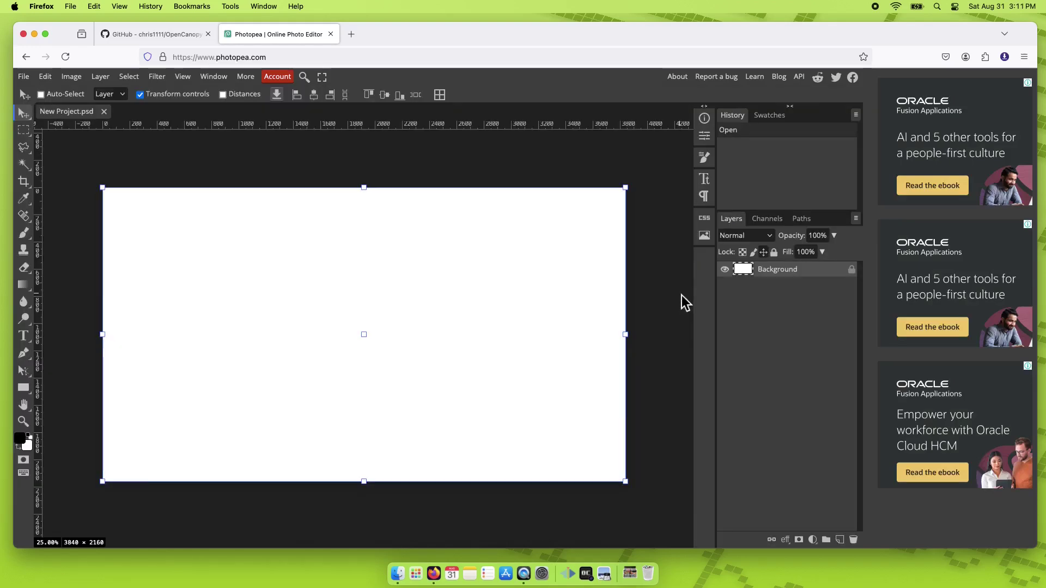
# Place Background.jpg into the document at its original fit.
pyautogui.click(27, 79)
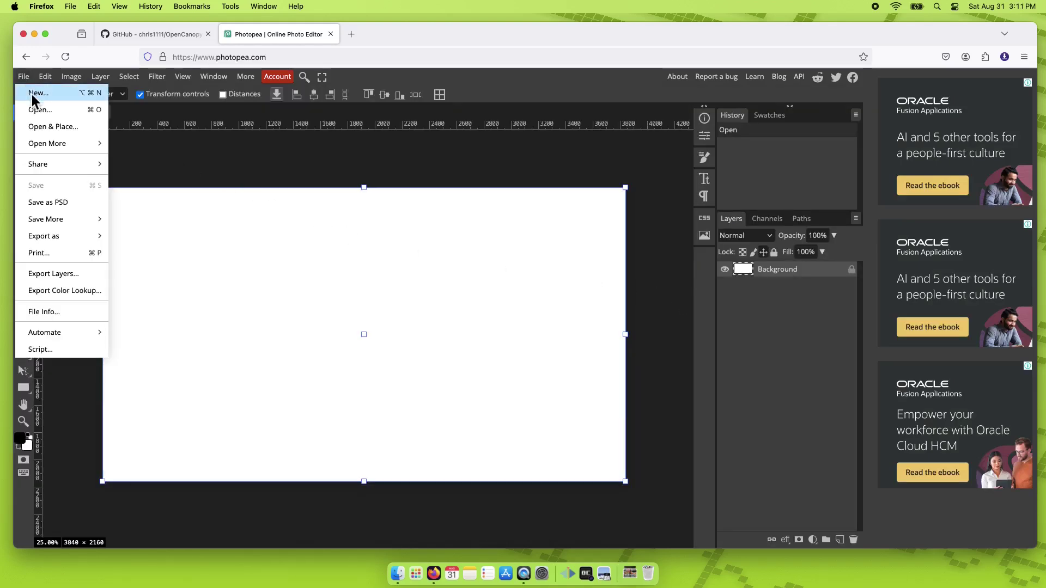
pyautogui.click(41, 125)
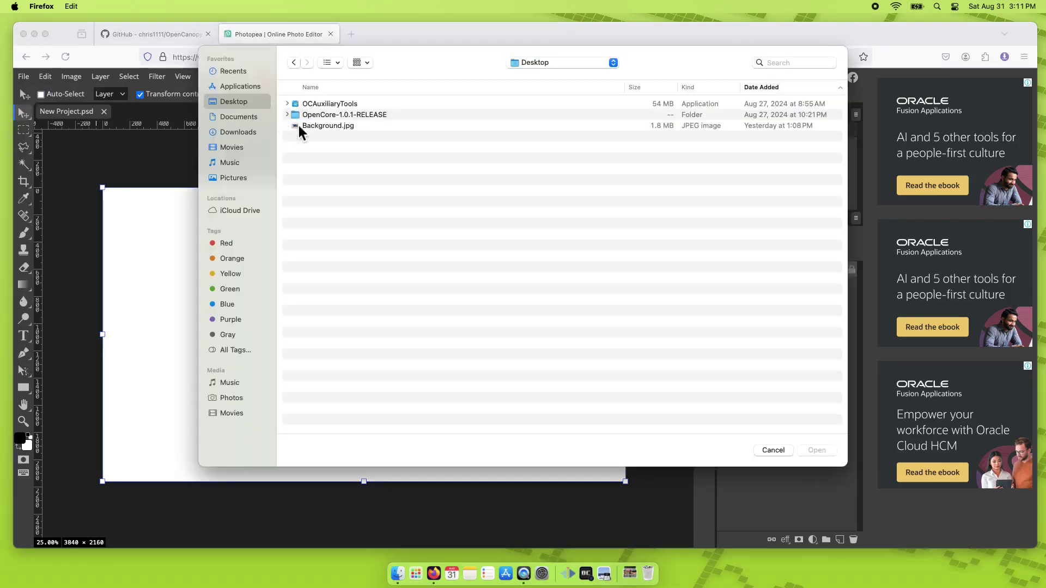
pyautogui.doubleClick(323, 131)
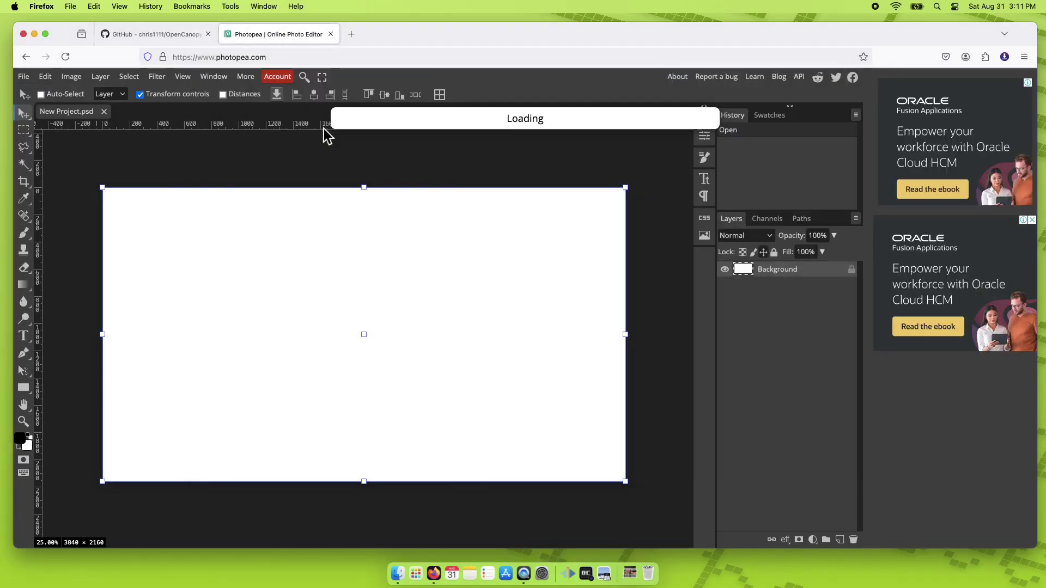
pyautogui.moveTo(102, 186); pyautogui.dragTo(55, 161)
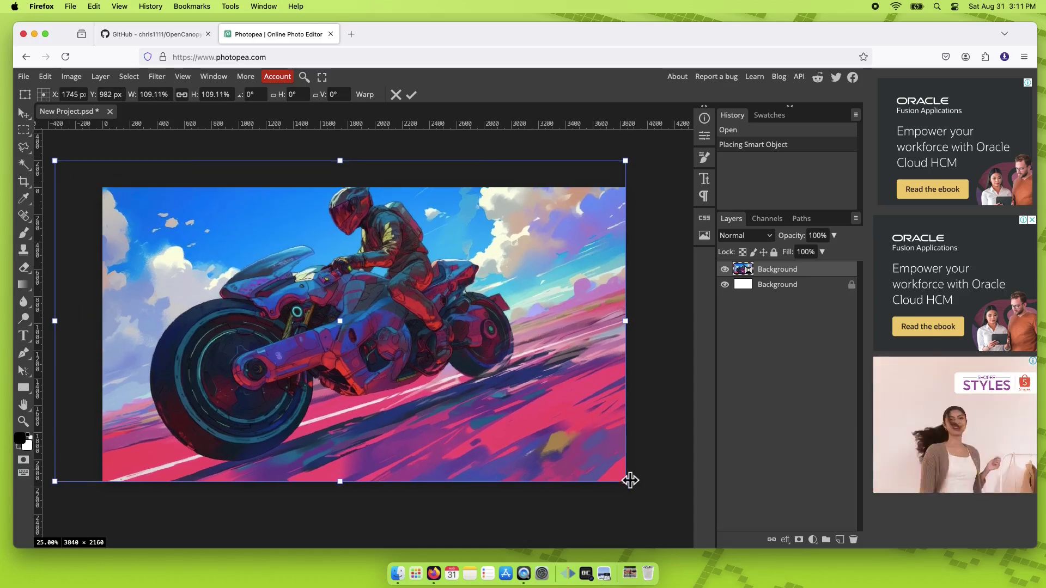
pyautogui.moveTo(627, 482); pyautogui.dragTo(696, 537)
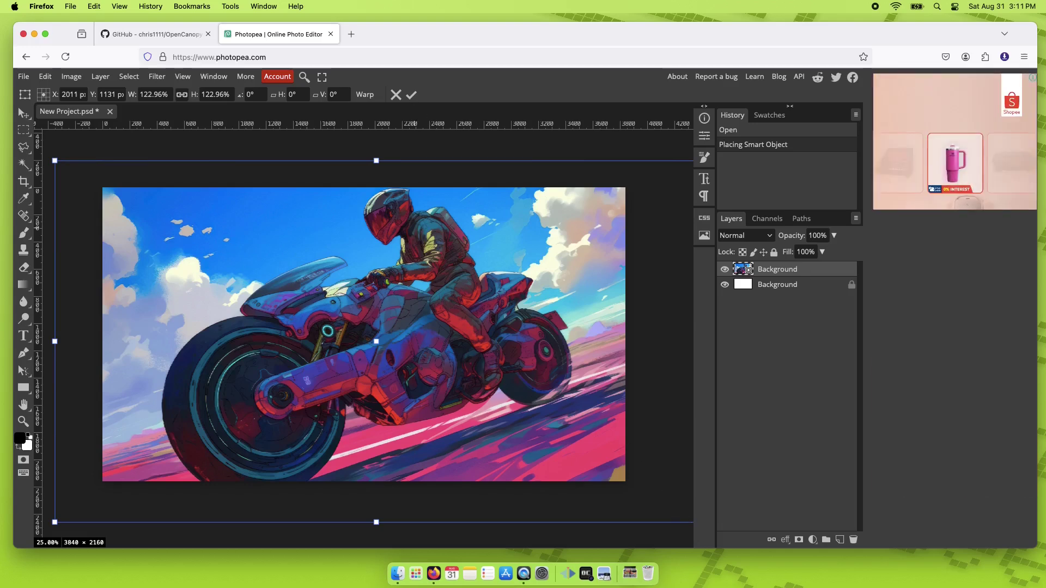
pyautogui.press('Escape')
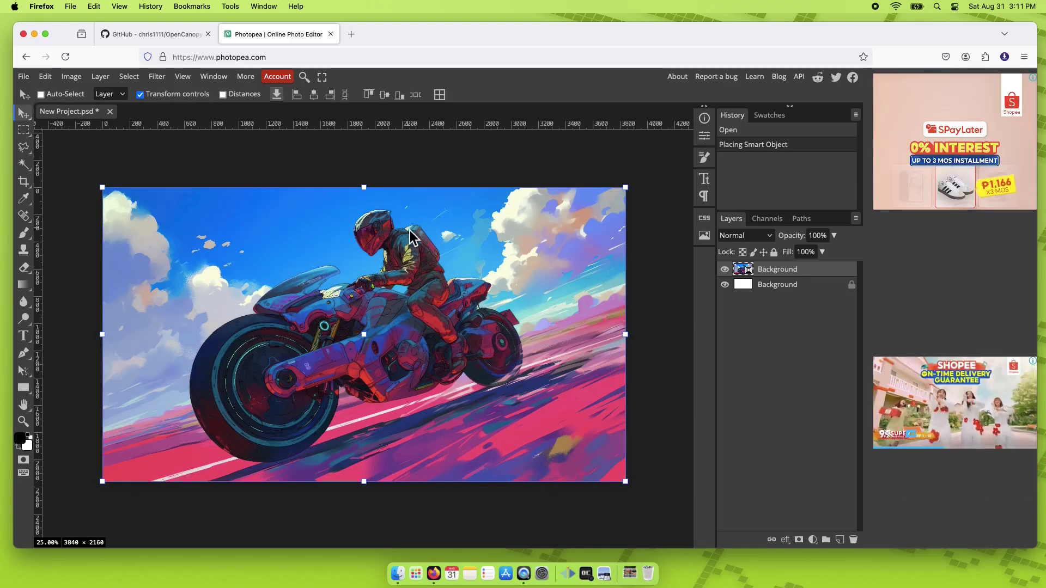
# Rasterize the placed motorcycle layer and delete the white Background layer.
pyautogui.rightClick(744, 270)
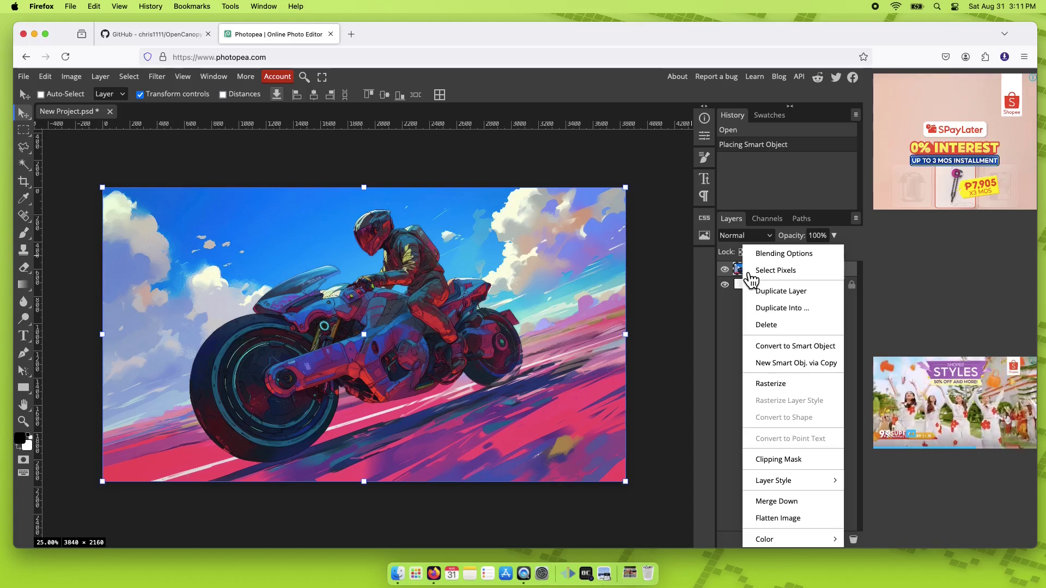
pyautogui.click(771, 384)
pyautogui.rightClick(803, 297)
pyautogui.click(747, 325)
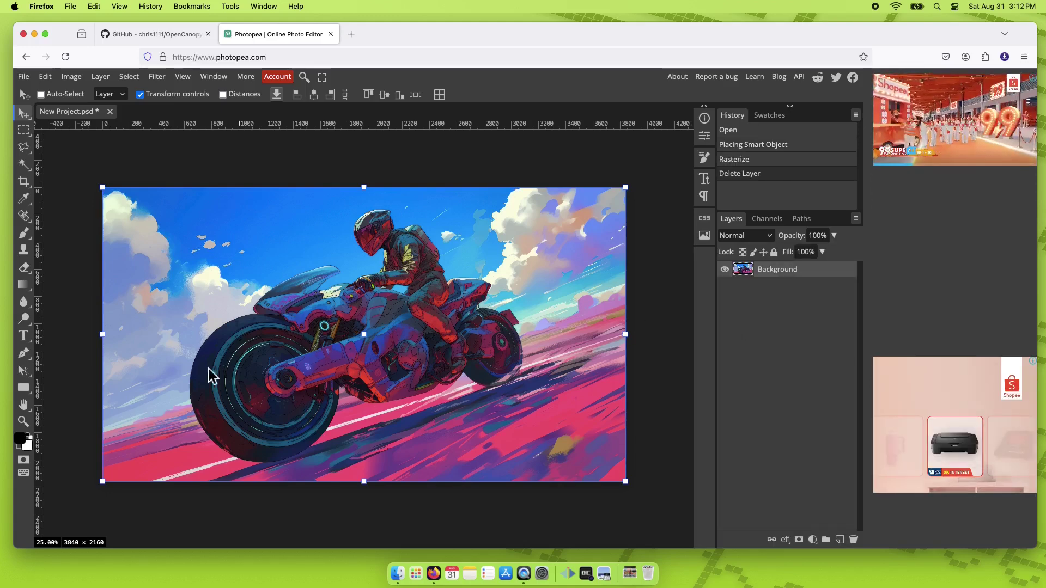
# Draw a black 2688 × 565 px rectangle with 30 px rounded corners across the motorcycle.
pyautogui.click(23, 388)
pyautogui.click(60, 389)
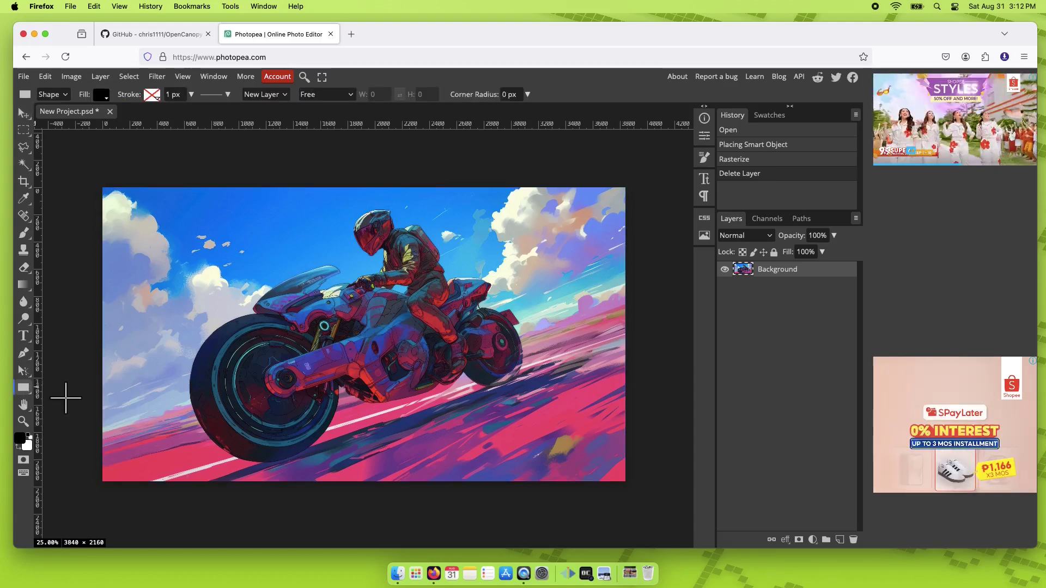
pyautogui.click(509, 94)
pyautogui.write('30')
pyautogui.press('Return')
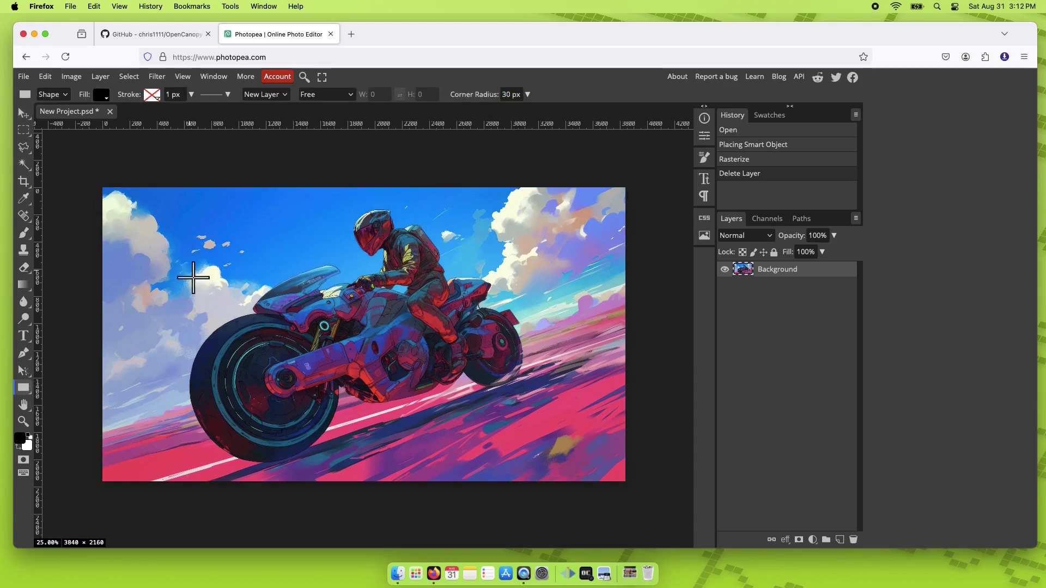
pyautogui.moveTo(167, 268); pyautogui.dragTo(580, 382)
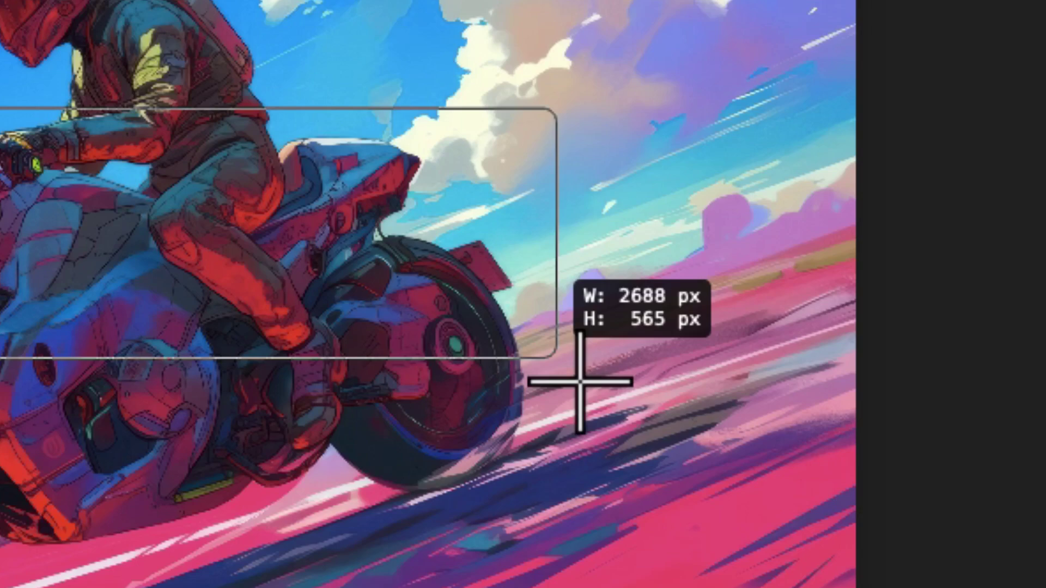
pyautogui.moveTo(580, 382); pyautogui.dragTo(581, 382)
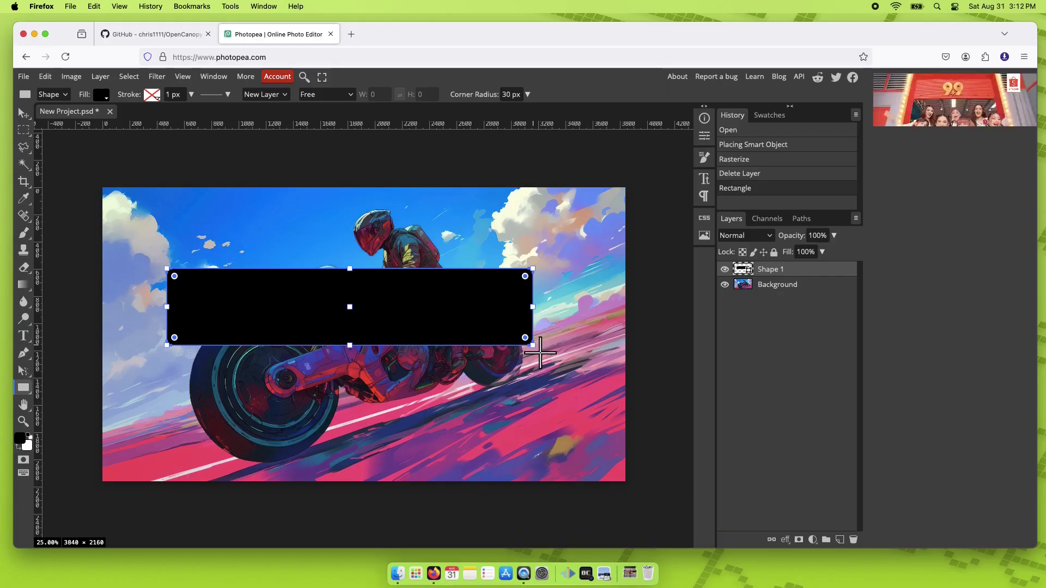
pyautogui.click(788, 295)
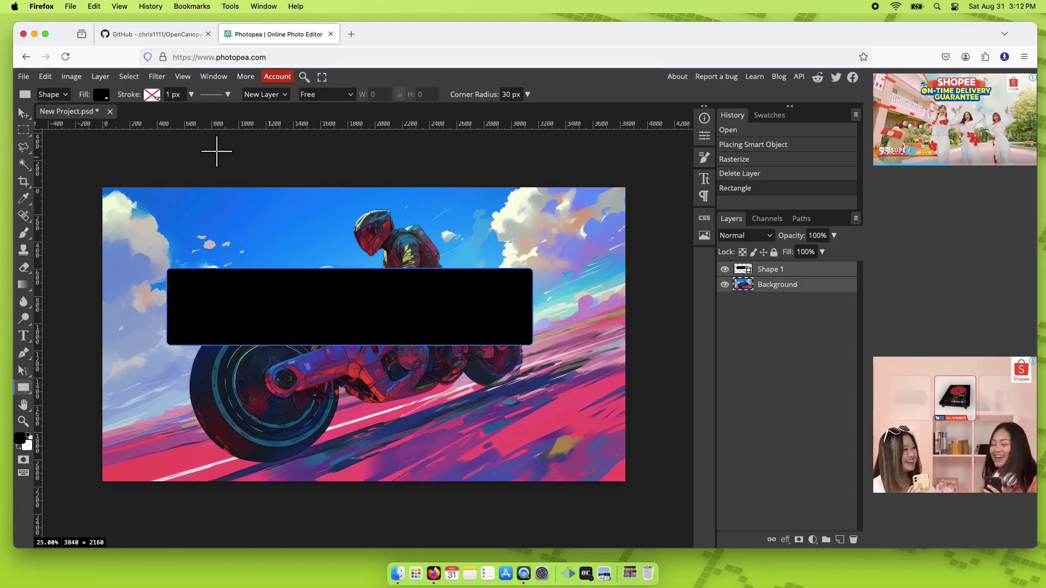
# Align the rounded rectangle to the canvas's horizontal and vertical centers.
pyautogui.click(24, 112)
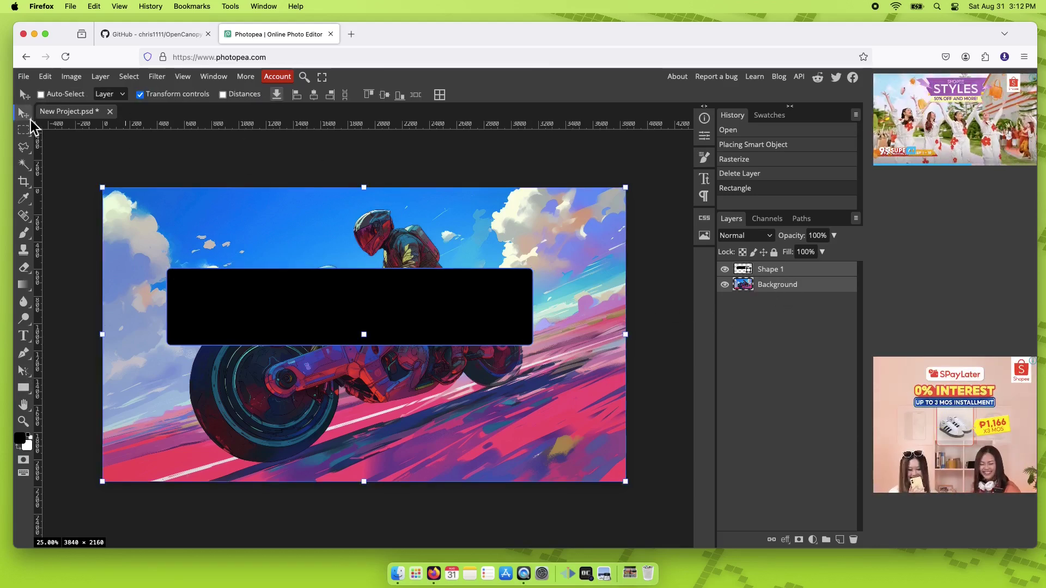
pyautogui.click(314, 95)
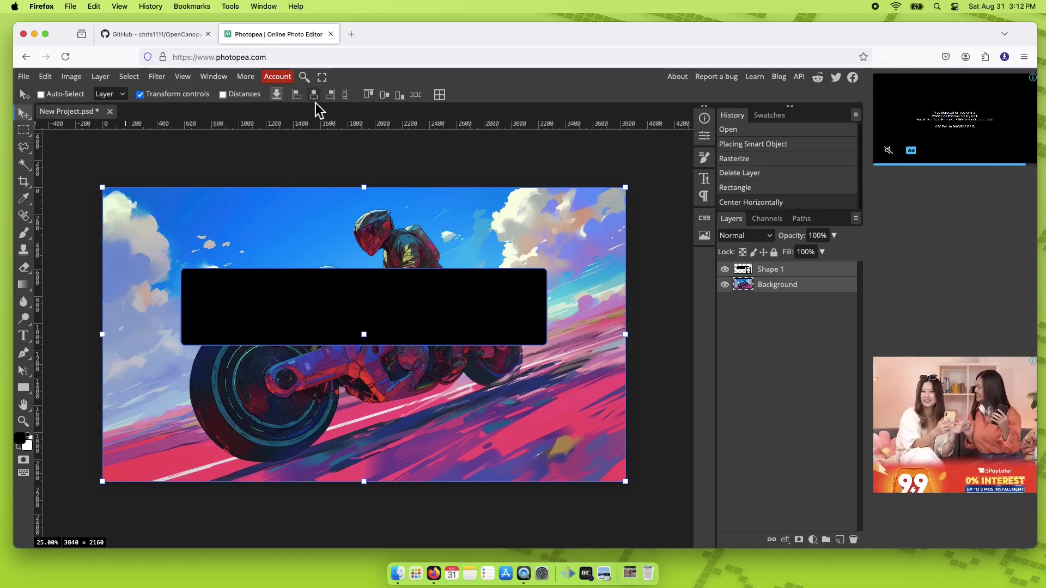
pyautogui.click(386, 96)
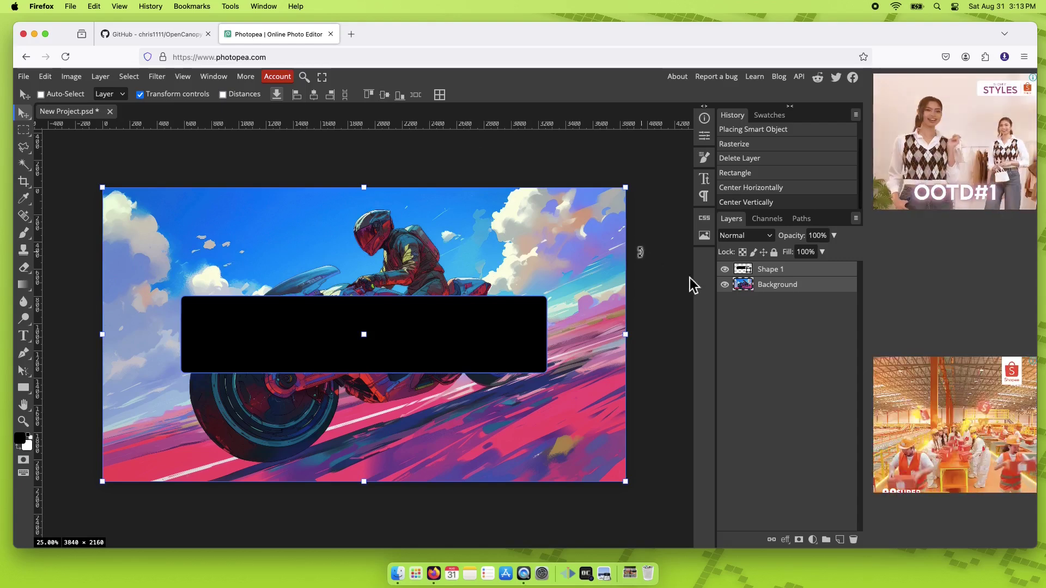
# Hide the Shape 1 rectangle and duplicate the Background layer.
pyautogui.click(726, 269)
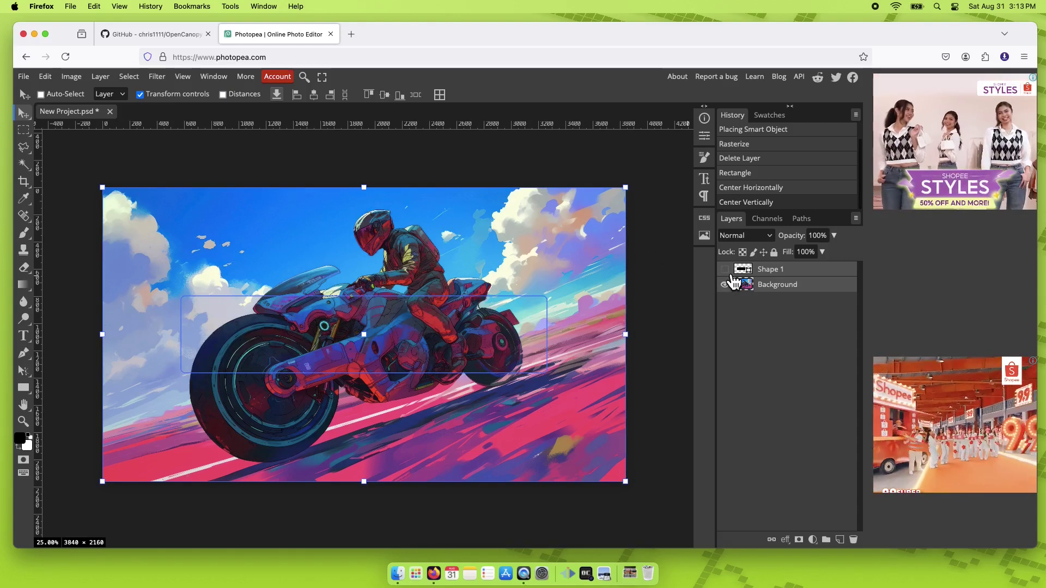
pyautogui.click(773, 288)
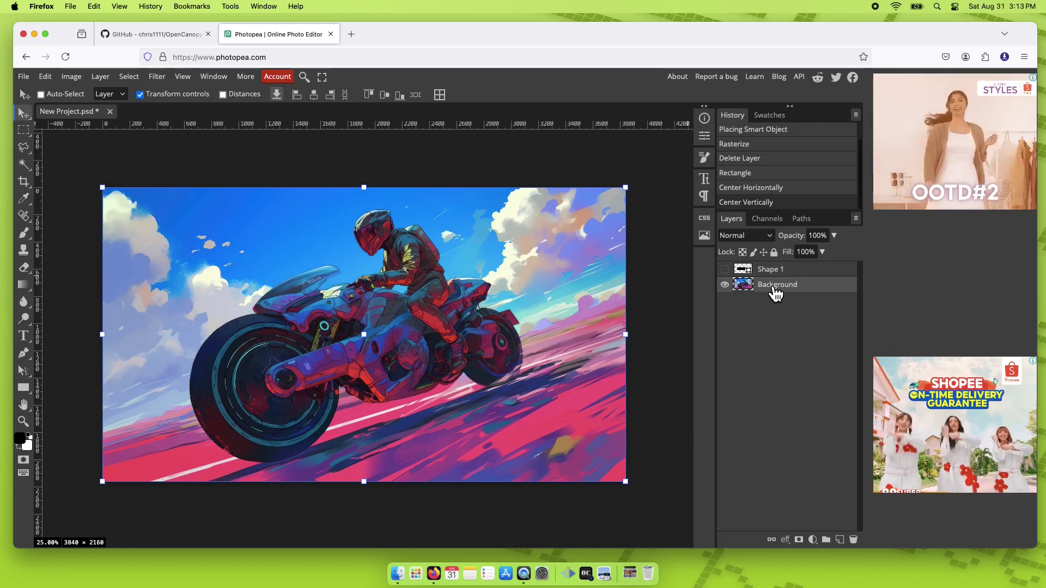
pyautogui.rightClick(773, 289)
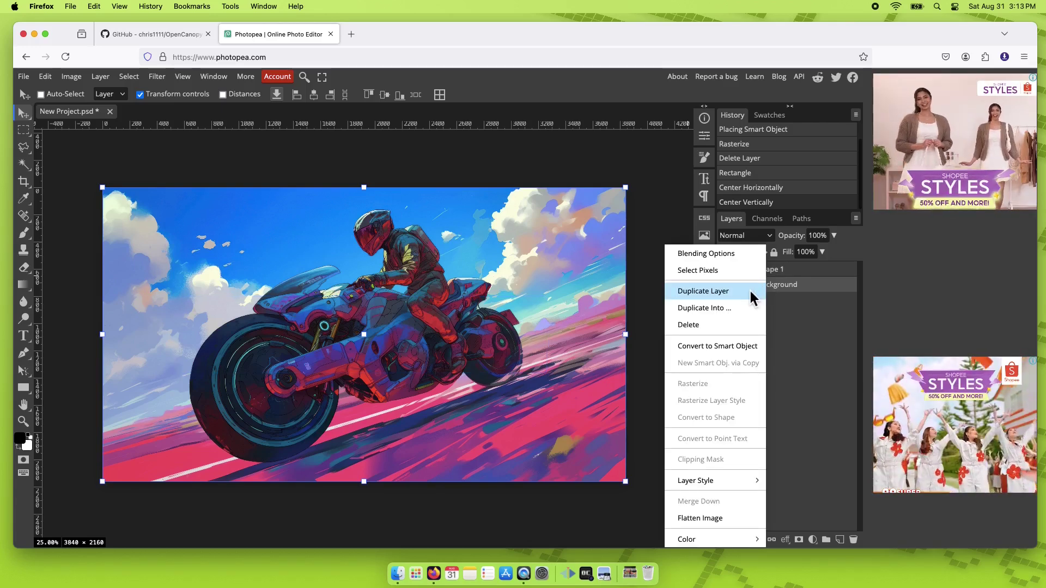
pyautogui.click(752, 297)
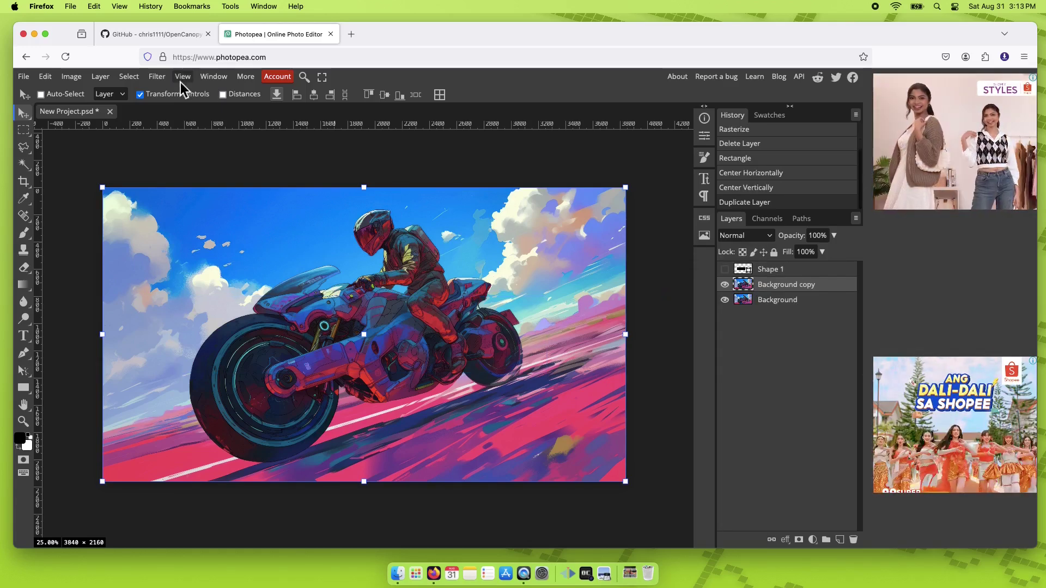
# Apply a 30 px Gaussian Blur to the Background copy.
pyautogui.click(157, 76)
pyautogui.moveTo(208, 226)
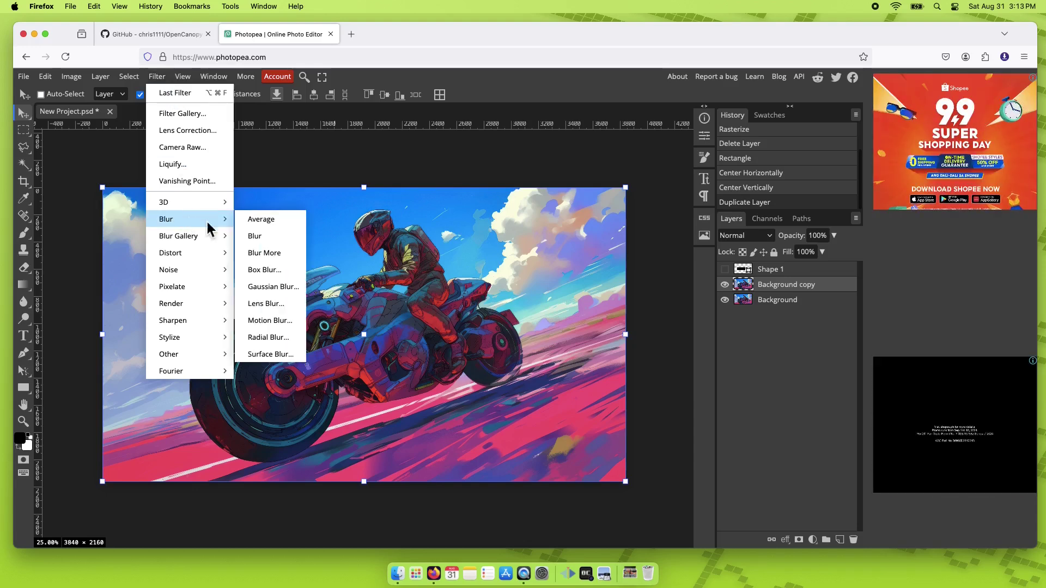
pyautogui.click(277, 292)
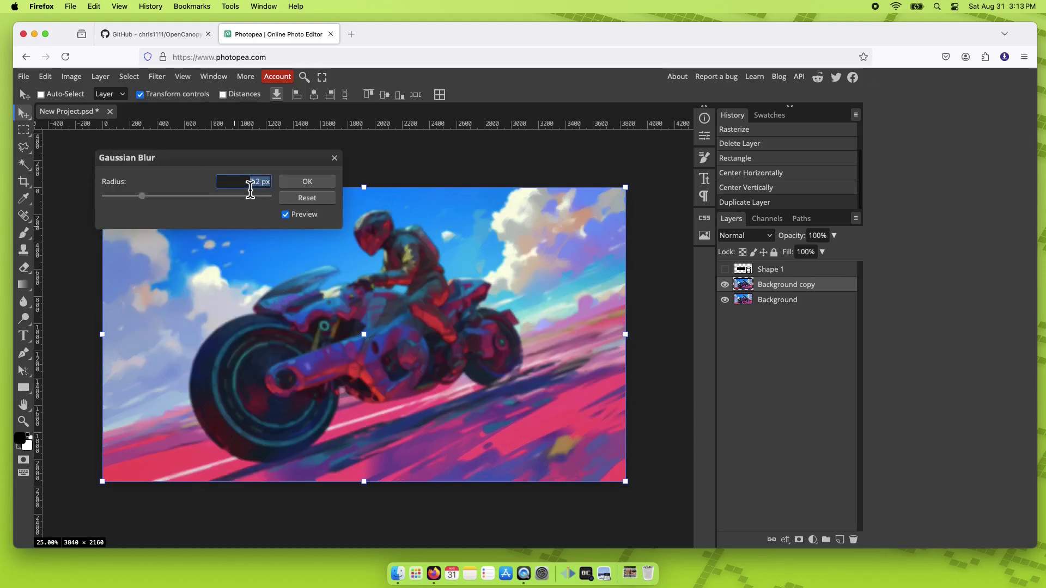
pyautogui.click(330, 186)
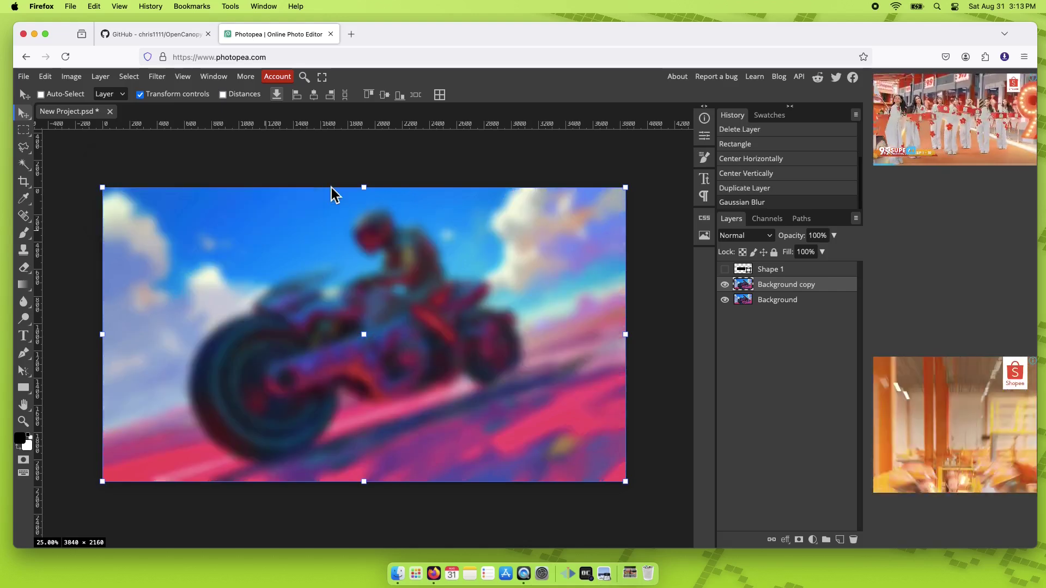
# Copy the rectangle-shaped area of the blurred copy to Layer 1, hiding the copy and transform controls.
pyautogui.rightClick(755, 273)
pyautogui.click(763, 269)
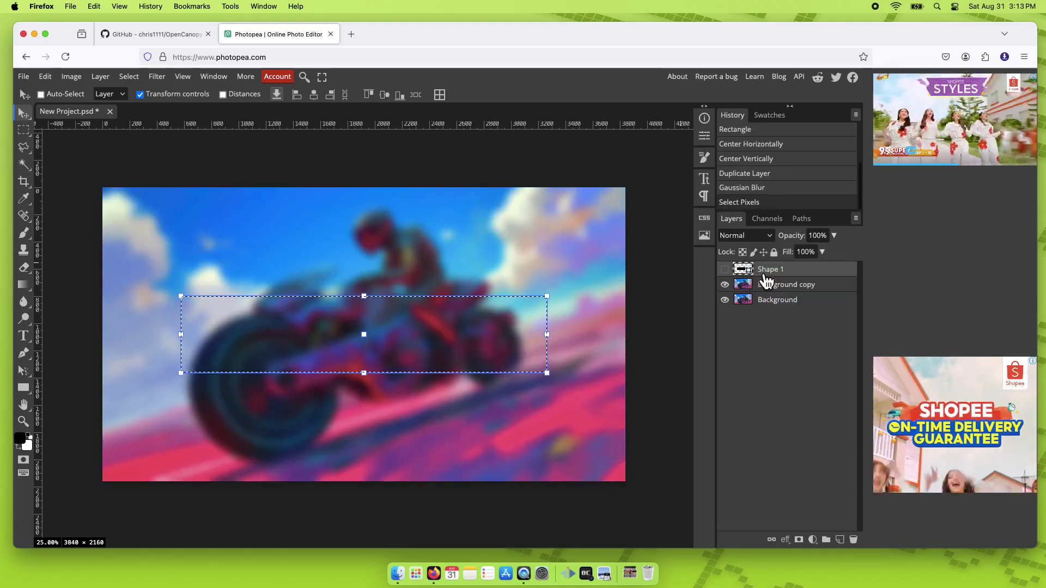
pyautogui.click(801, 289)
pyautogui.press('super+j')
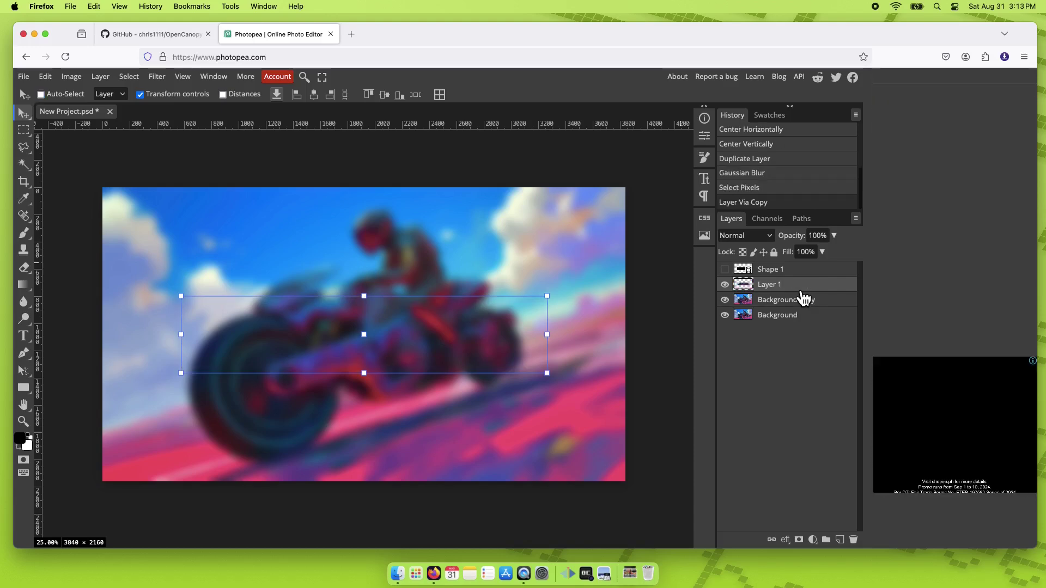
pyautogui.click(728, 301)
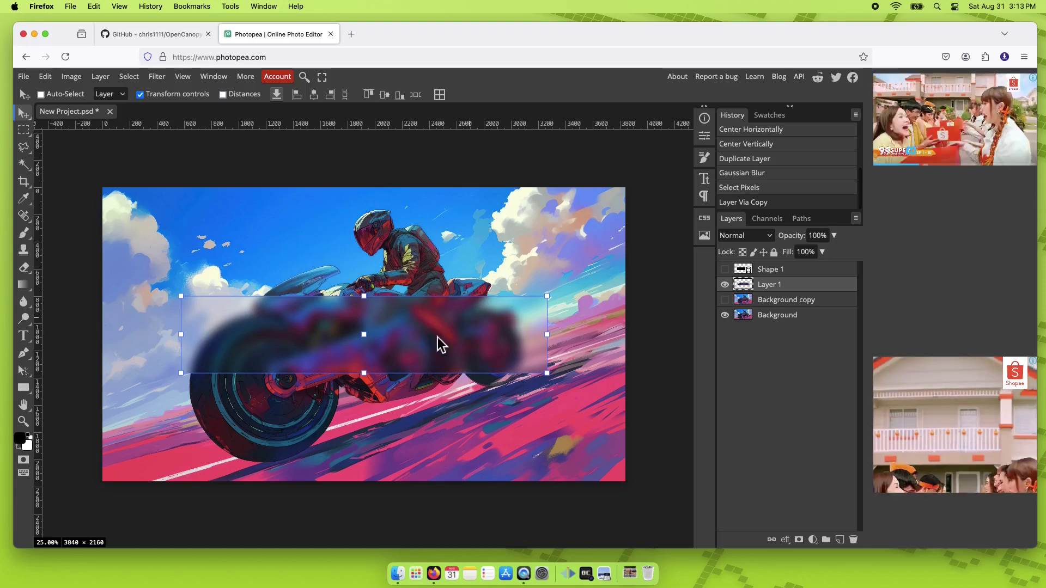
pyautogui.click(145, 96)
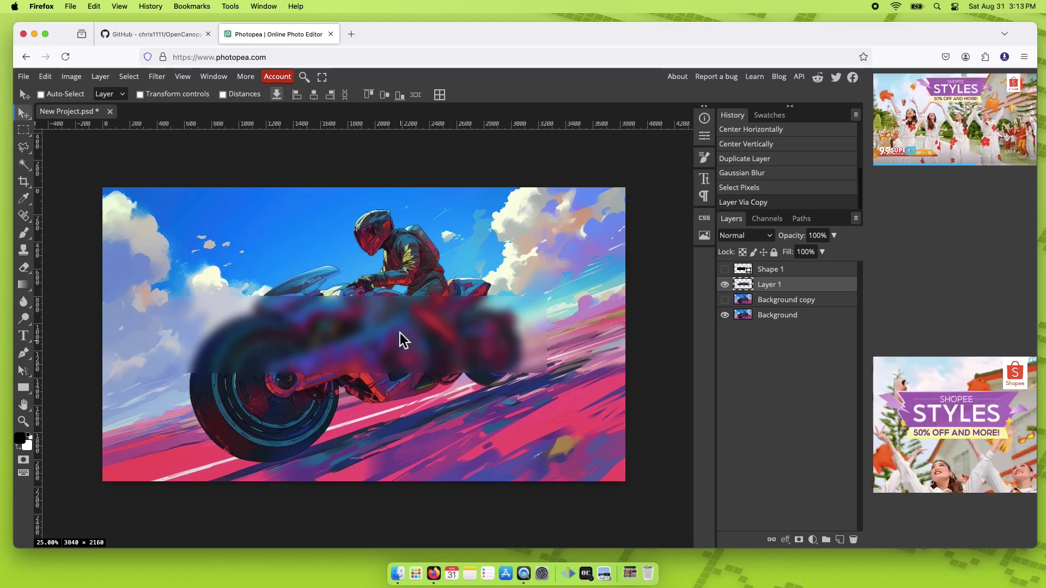
# Give Layer 1 a drop shadow of size 100.
pyautogui.doubleClick(803, 290)
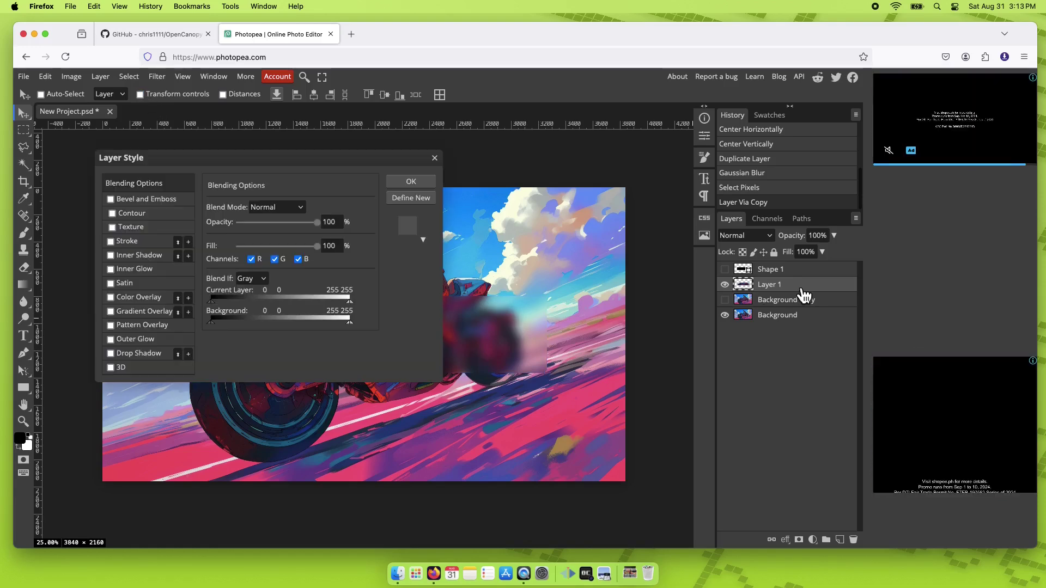
pyautogui.moveTo(295, 166); pyautogui.dragTo(274, 95)
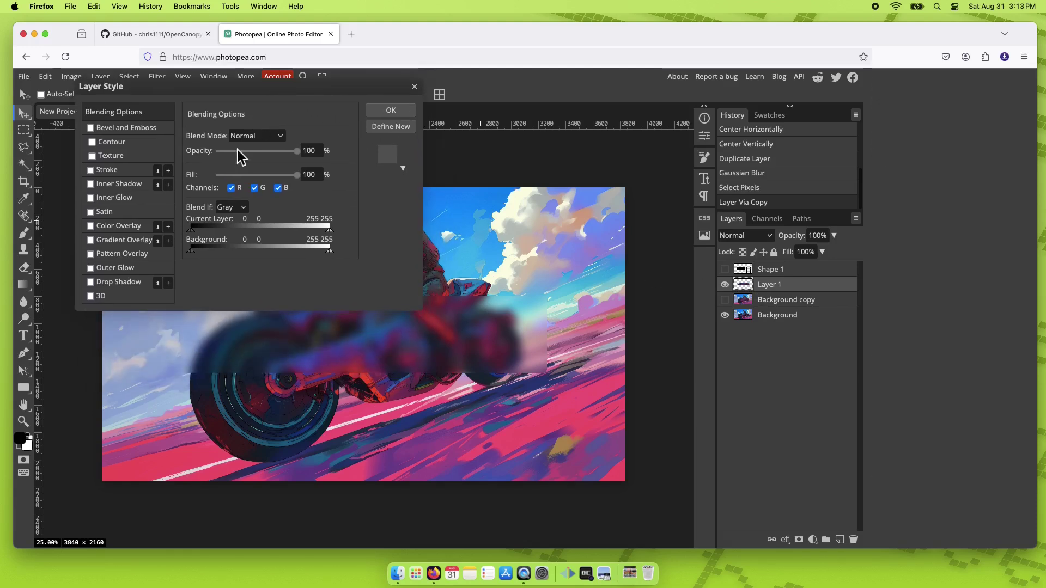
pyautogui.click(125, 282)
pyautogui.click(268, 169)
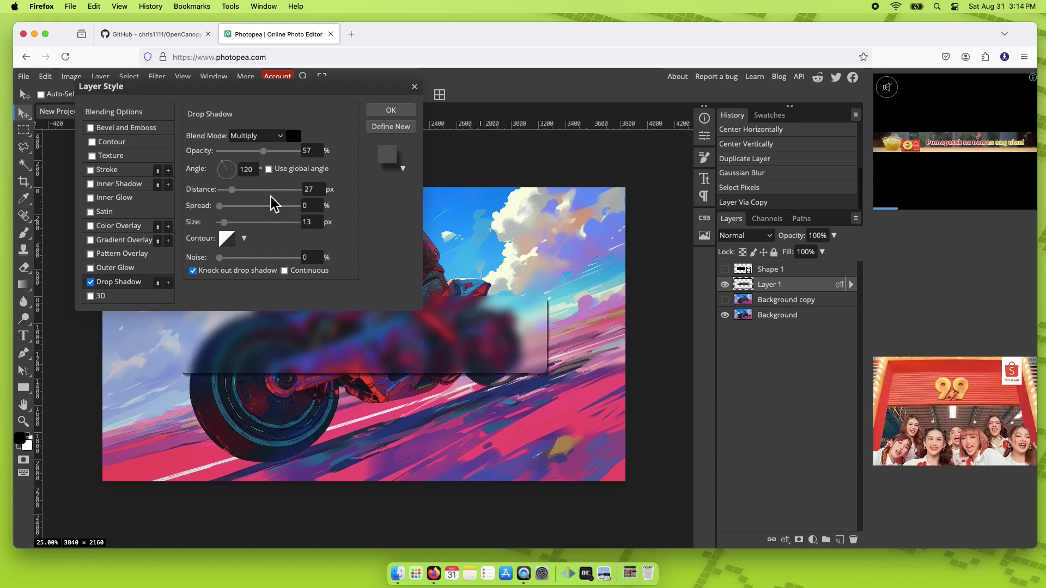
pyautogui.click(311, 221)
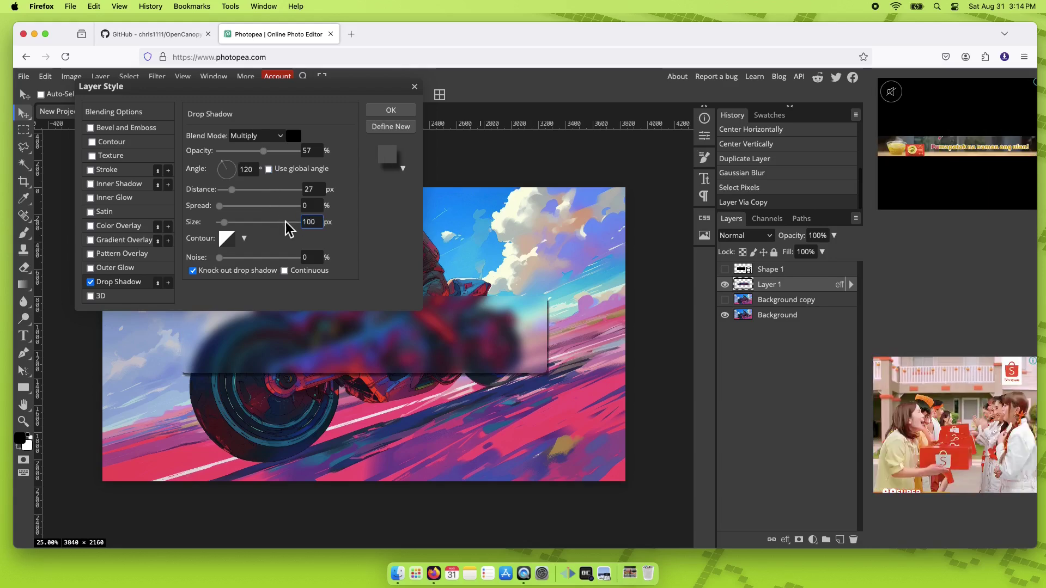
pyautogui.write('100')
# Add a 6 px white Soft Light stroke to Layer 1 and apply the styles.
pyautogui.click(126, 171)
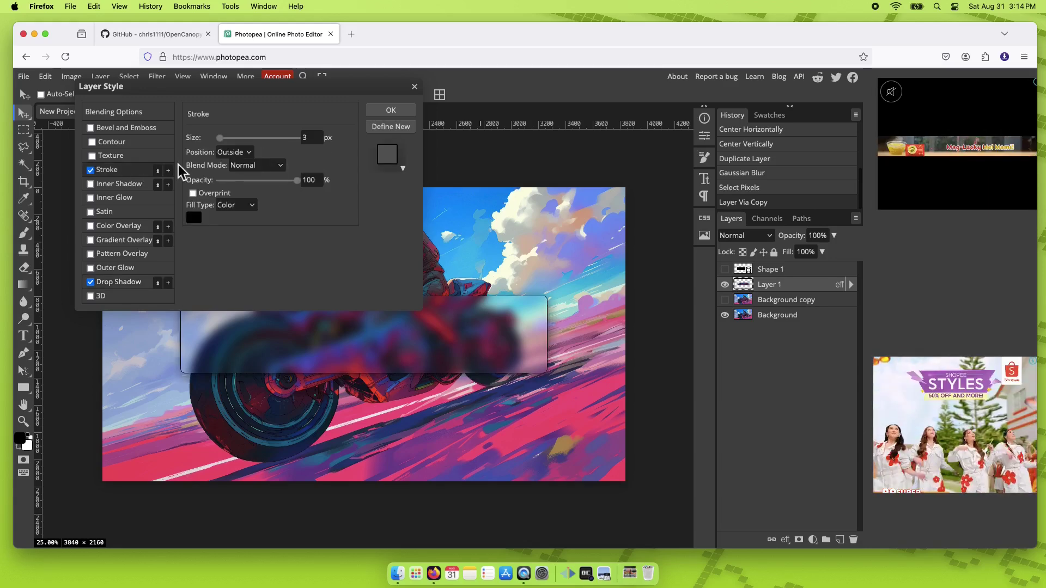
pyautogui.click(309, 138)
pyautogui.write('6')
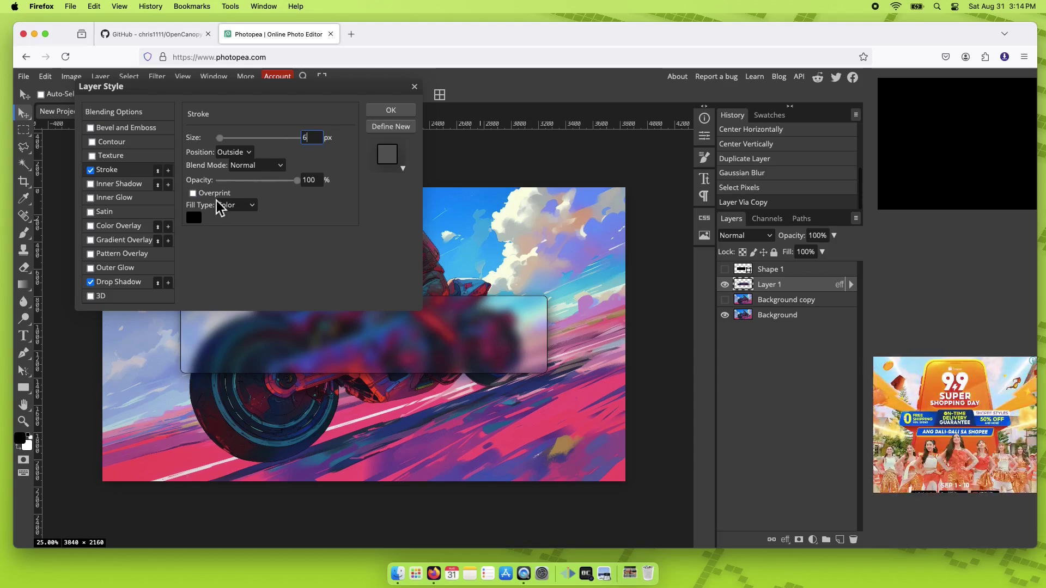
pyautogui.click(198, 221)
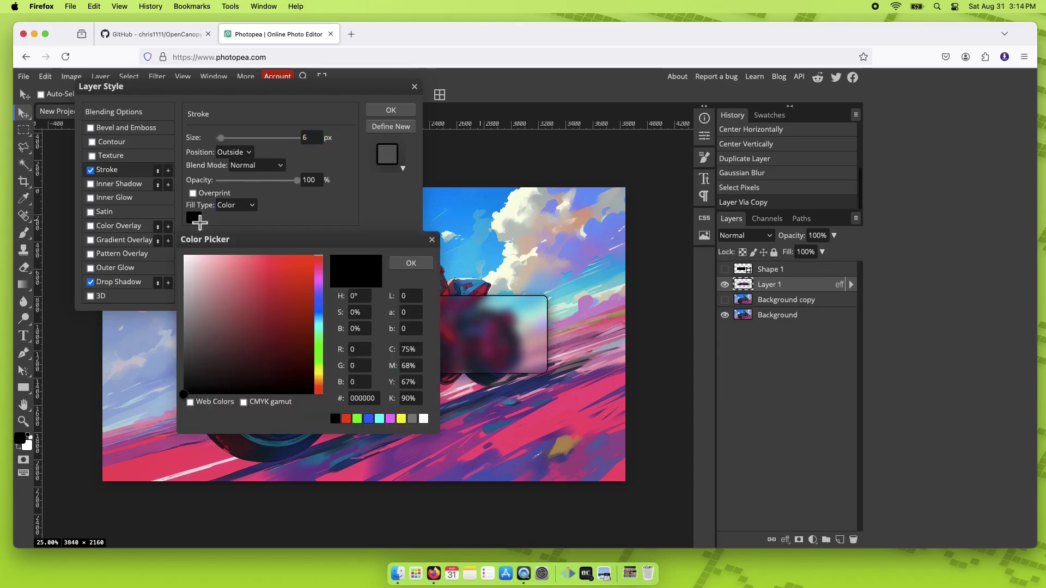
pyautogui.click(186, 260)
pyautogui.click(185, 256)
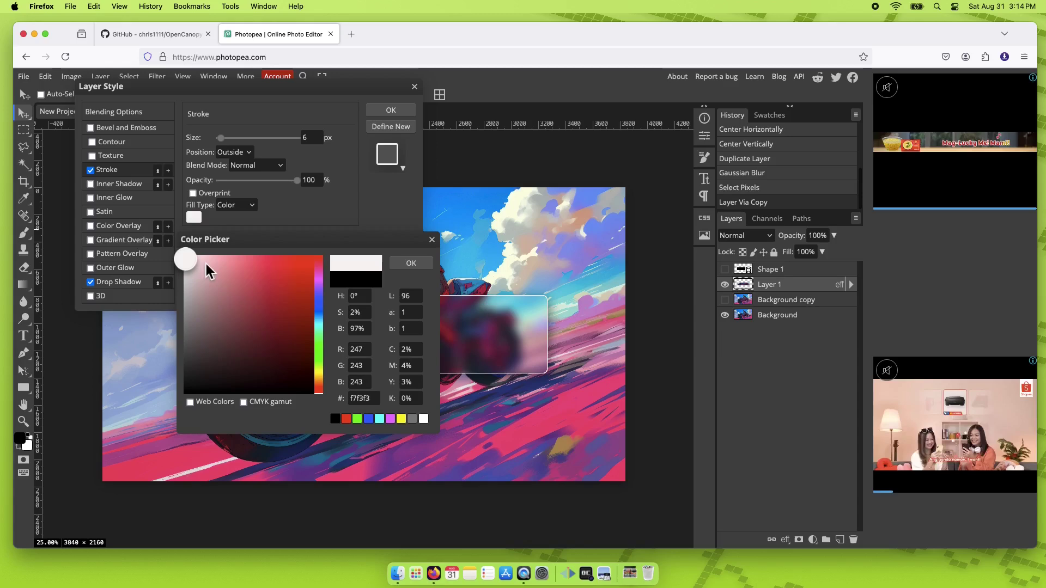
pyautogui.click(412, 265)
pyautogui.click(273, 166)
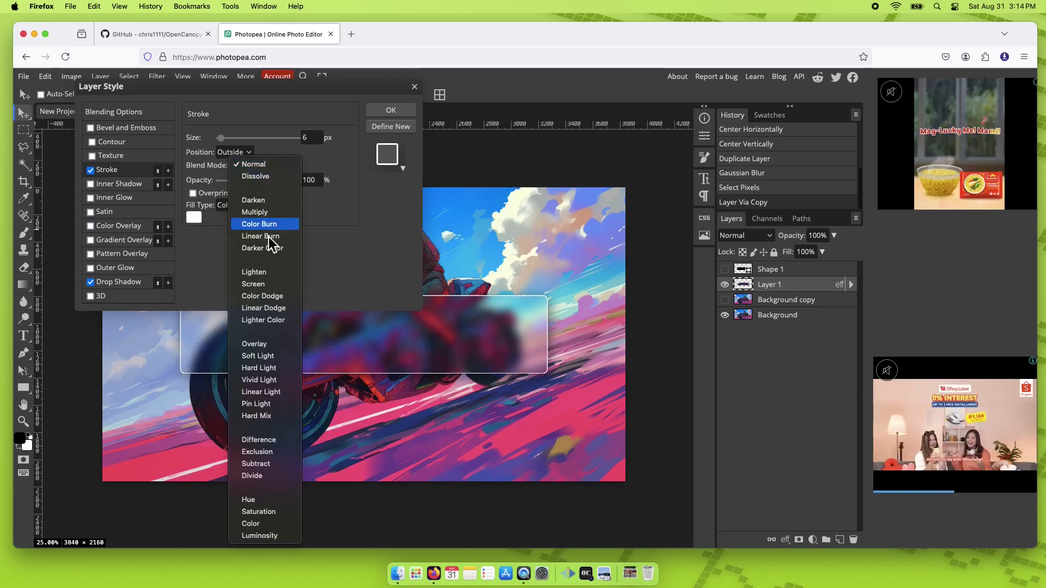
pyautogui.press('Escape')
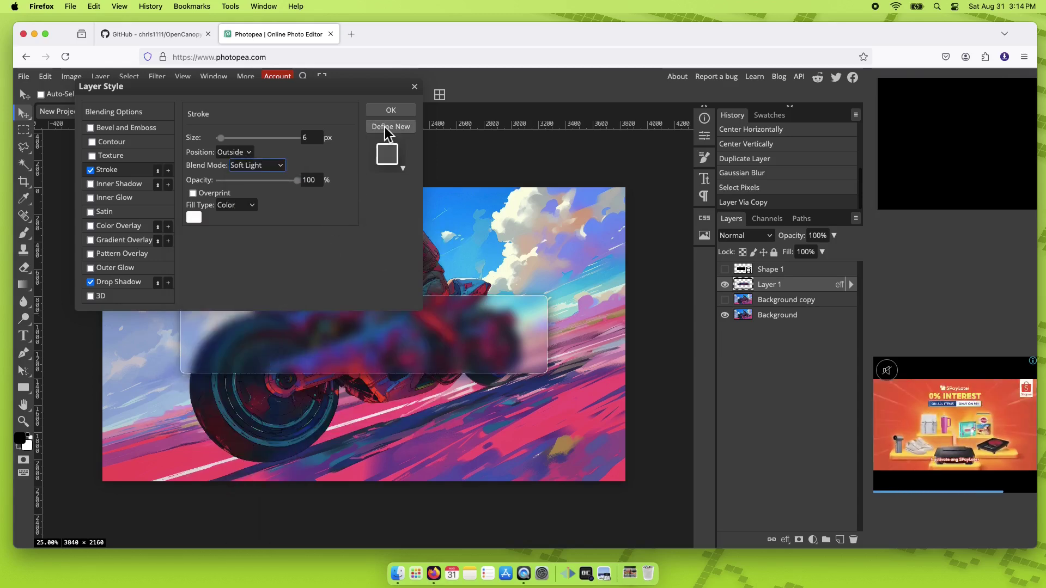
pyautogui.click(393, 112)
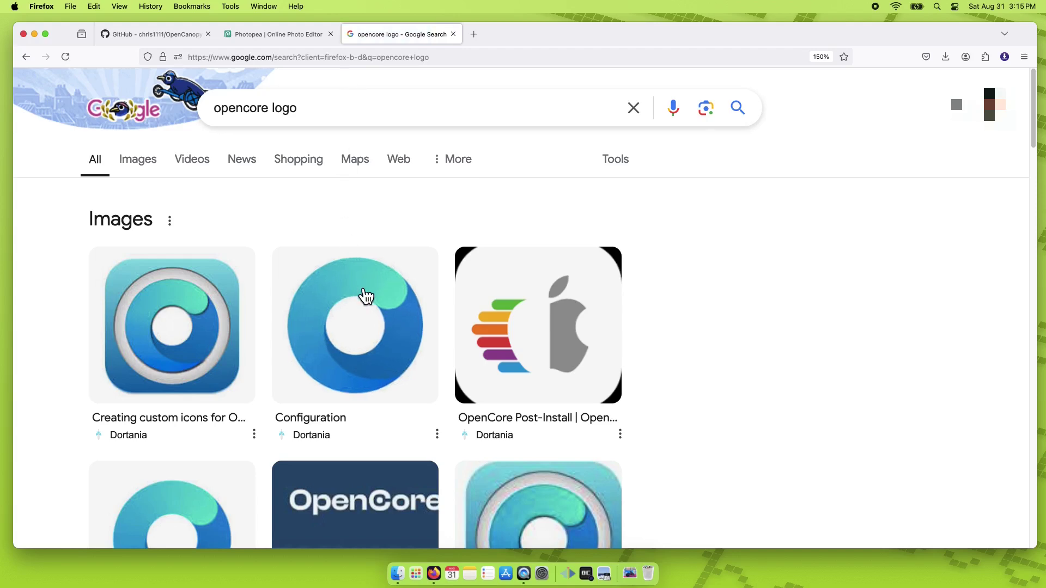
# Copy the OpenCore Configuration logo image from Google Images to the clipboard.
pyautogui.click(366, 295)
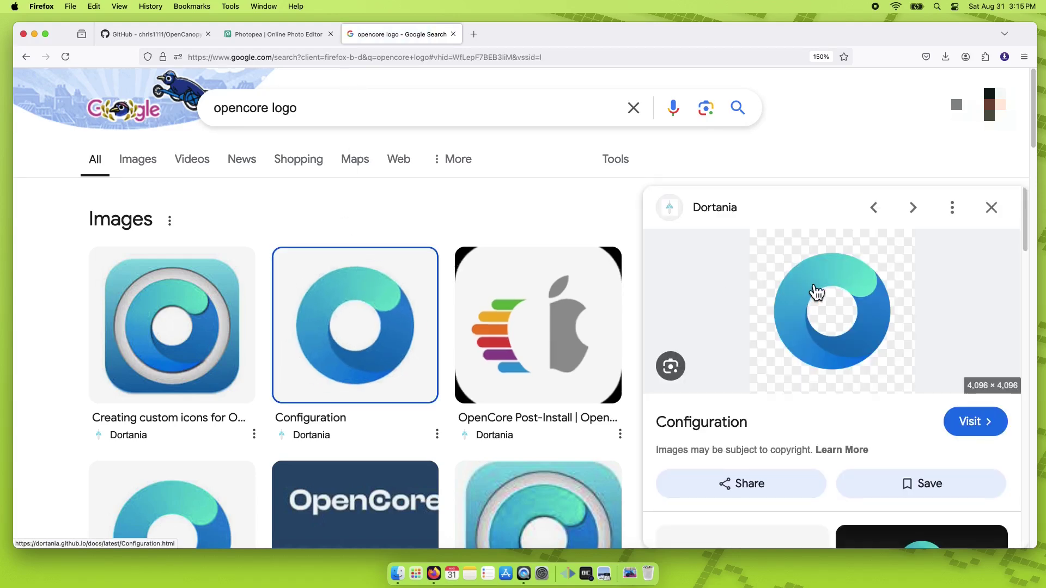
pyautogui.rightClick(811, 280)
pyautogui.click(835, 421)
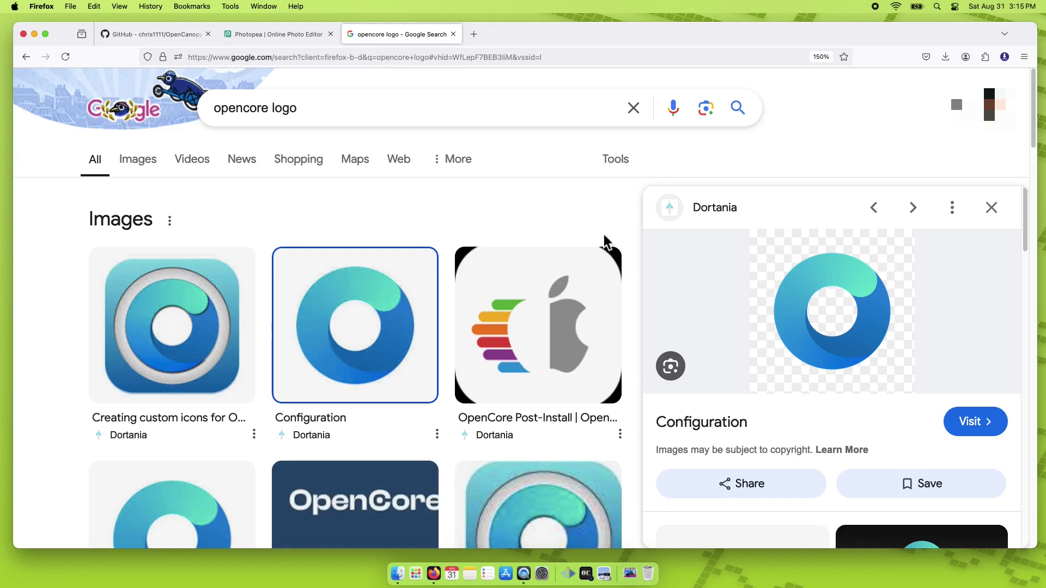
pyautogui.click(280, 39)
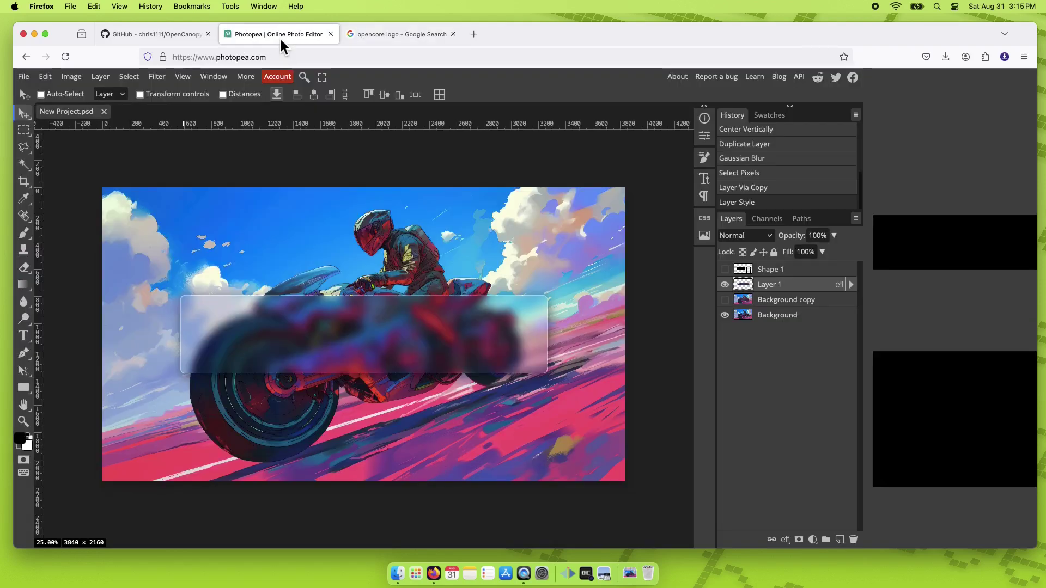
# Paste the OpenCore logo as Layer 2 and turn on the Move Tool's transform controls.
pyautogui.press('super+v')
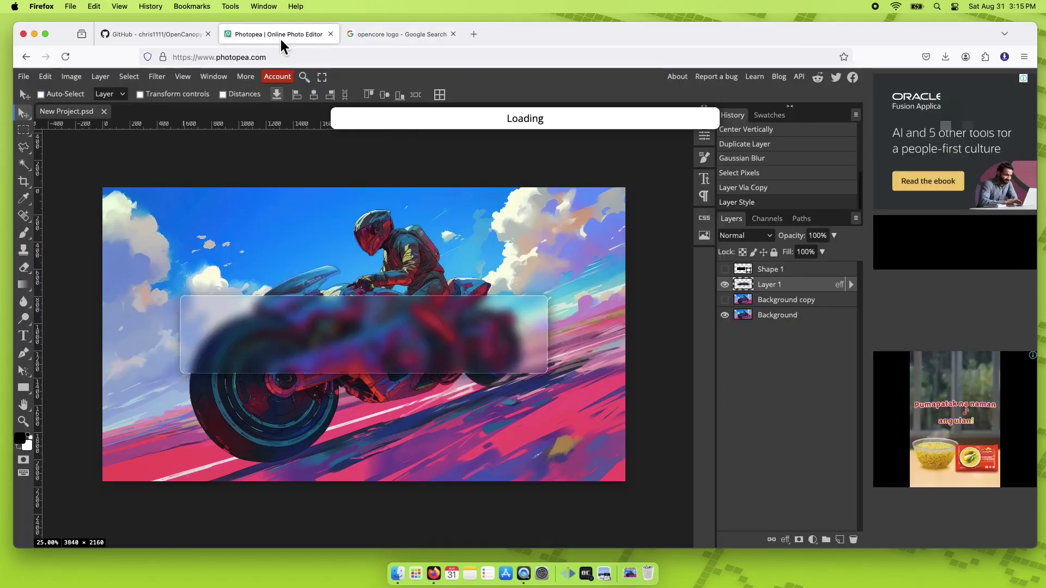
pyautogui.click(25, 115)
pyautogui.click(54, 114)
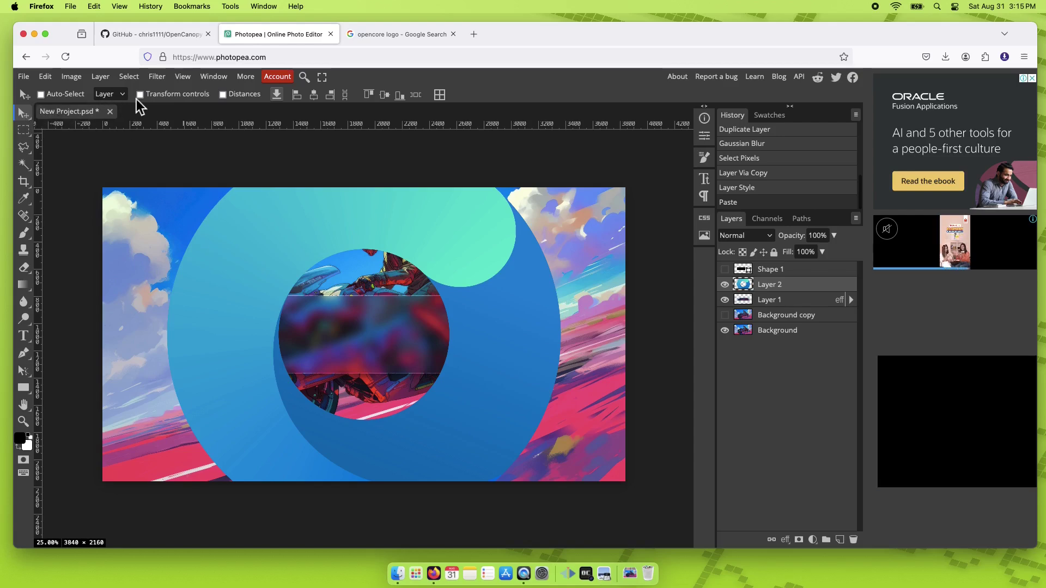
pyautogui.click(140, 95)
# Shrink the logo to roughly half size in the wallpaper's top-left corner and commit it.
pyautogui.moveTo(439, 214); pyautogui.dragTo(380, 313)
pyautogui.moveTo(588, 159); pyautogui.dragTo(377, 318)
pyautogui.moveTo(257, 416); pyautogui.dragTo(285, 233)
pyautogui.moveTo(384, 223); pyautogui.dragTo(187, 284)
pyautogui.press('Return')
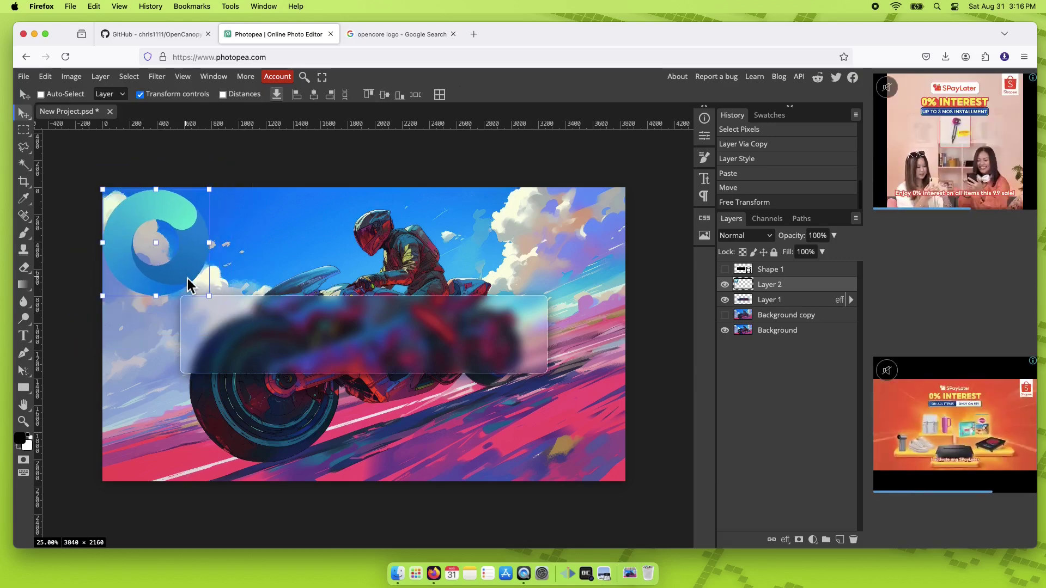
pyautogui.doubleClick(811, 286)
# Give Layer 2 a 31 px outer glow blended as Soft Light.
pyautogui.moveTo(283, 95); pyautogui.dragTo(534, 166)
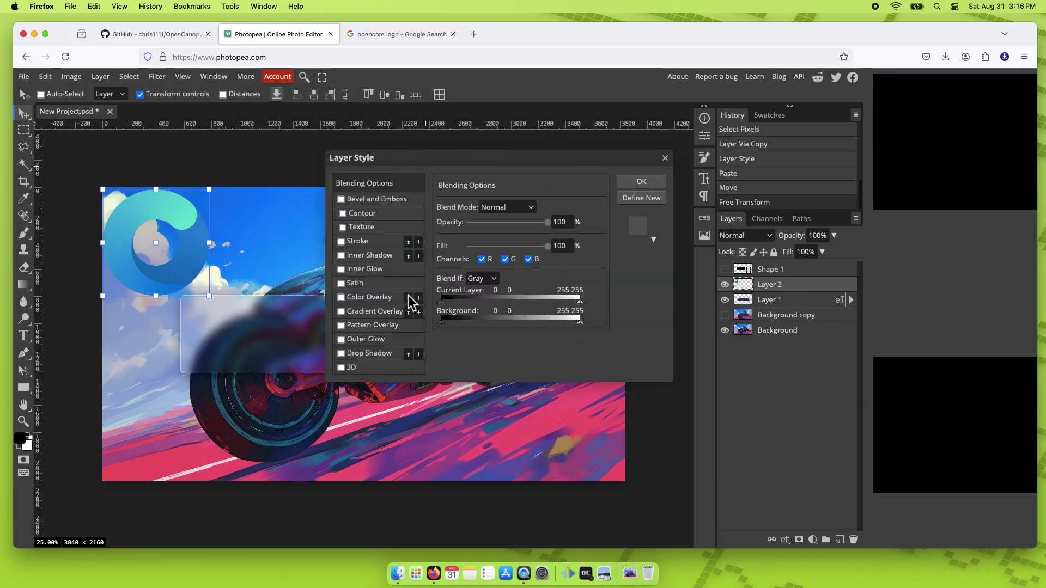
pyautogui.click(366, 339)
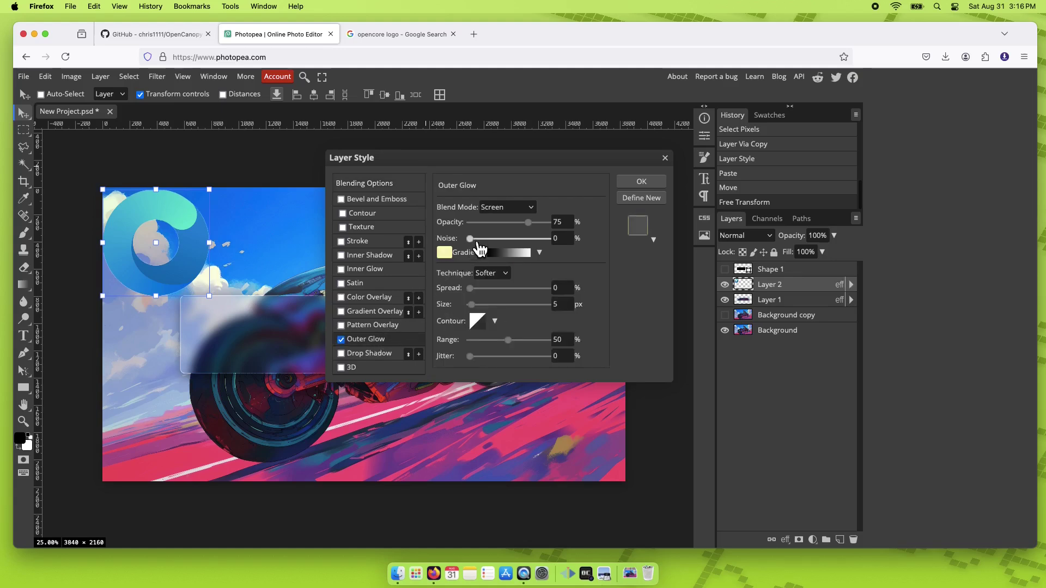
pyautogui.moveTo(470, 304); pyautogui.dragTo(487, 317)
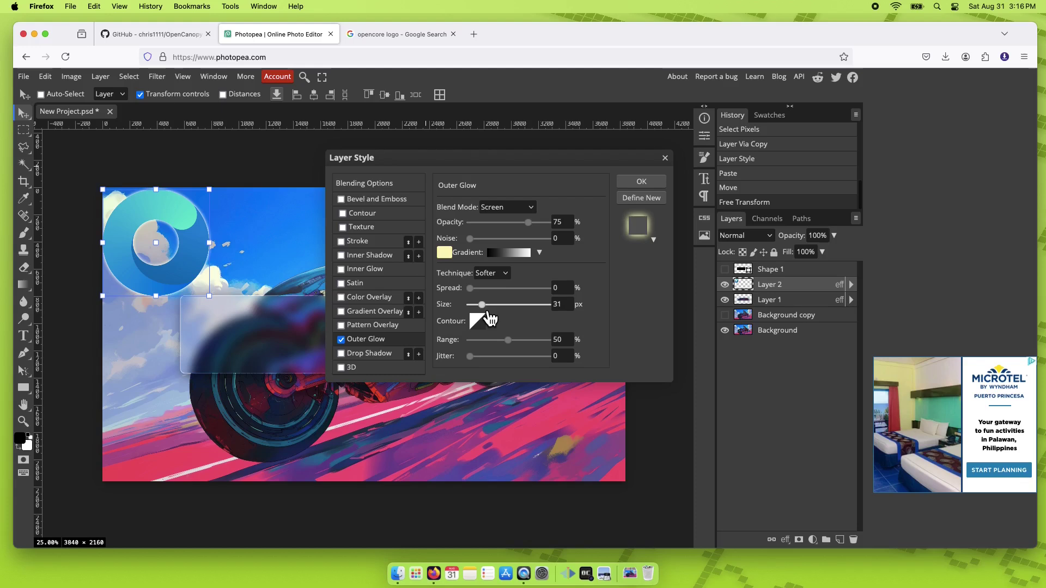
pyautogui.click(502, 210)
pyautogui.press('Escape')
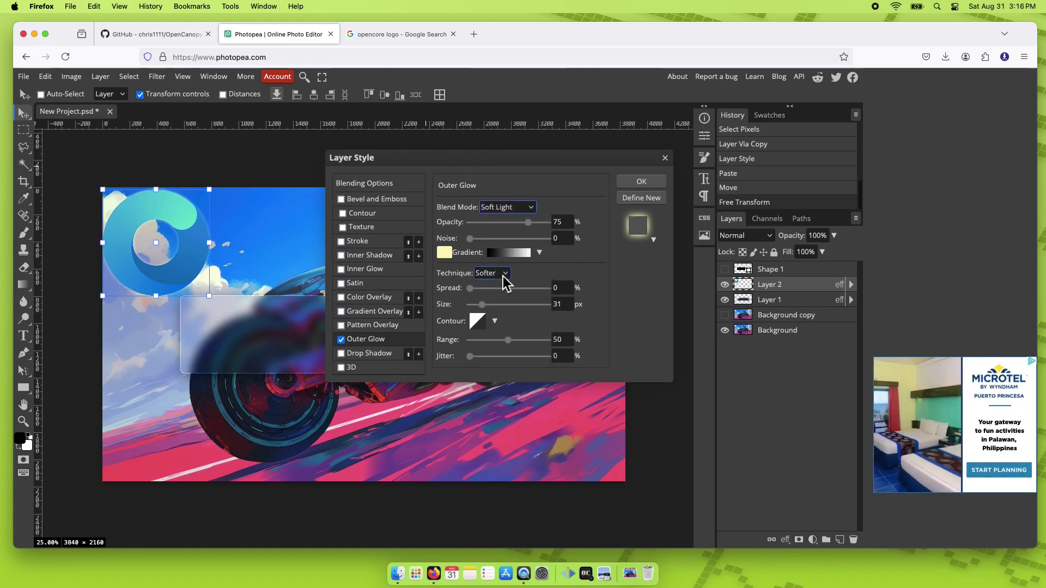
pyautogui.click(642, 182)
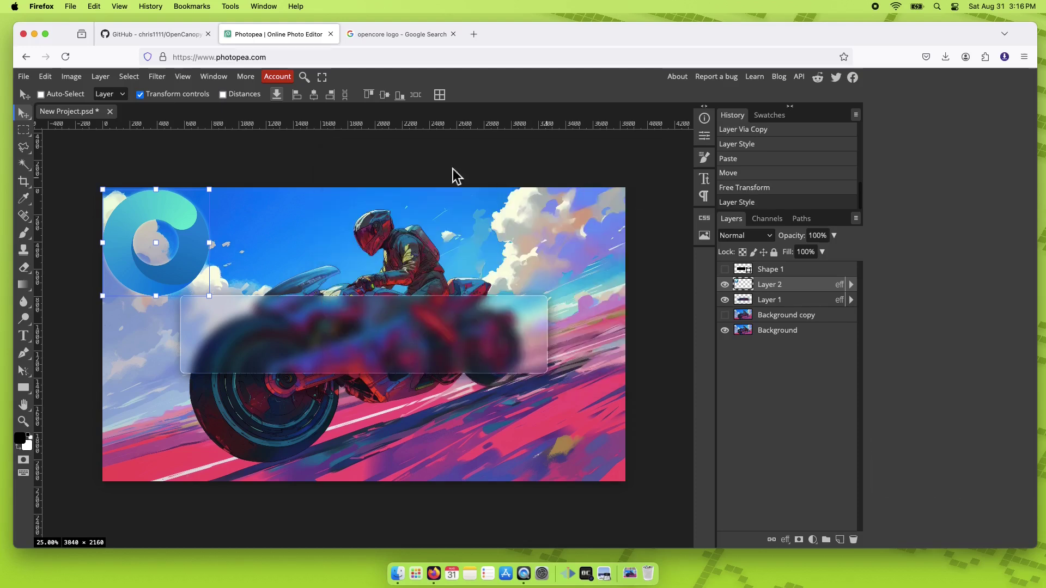
pyautogui.click(25, 78)
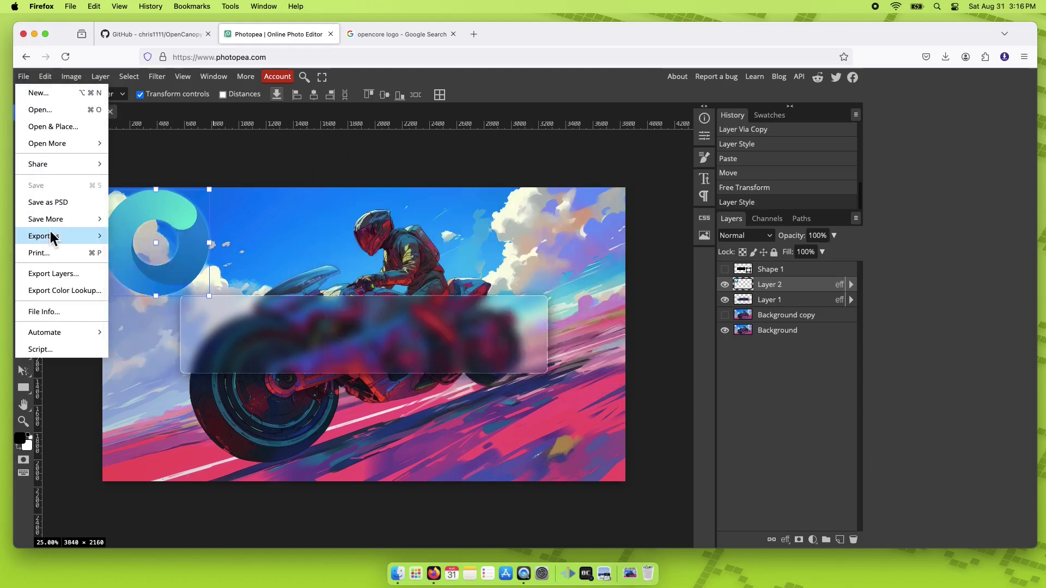
# Export the wallpaper as Background.png and drag it out of Firefox's downloads.
pyautogui.moveTo(50, 231)
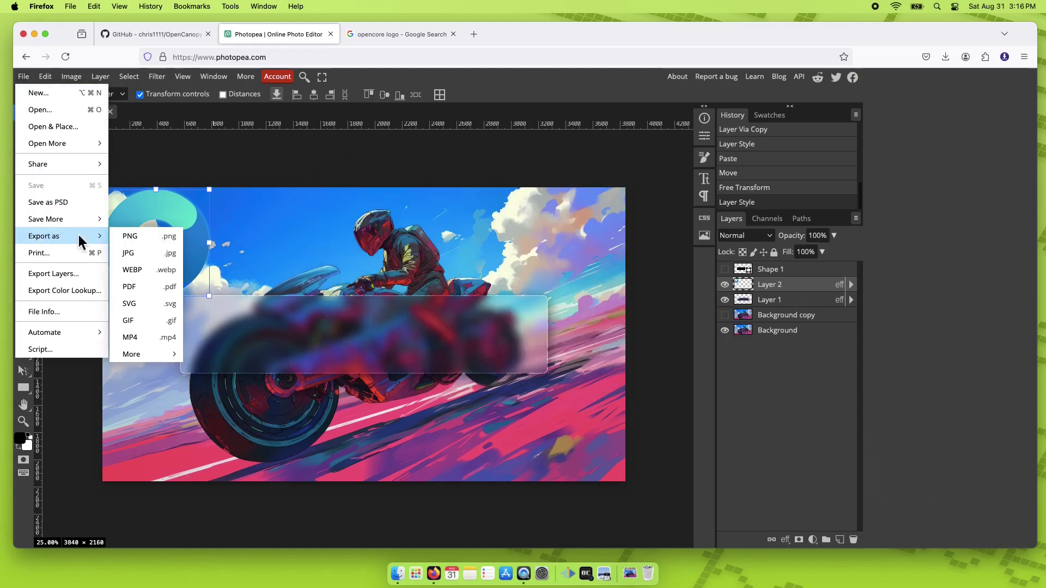
pyautogui.click(134, 237)
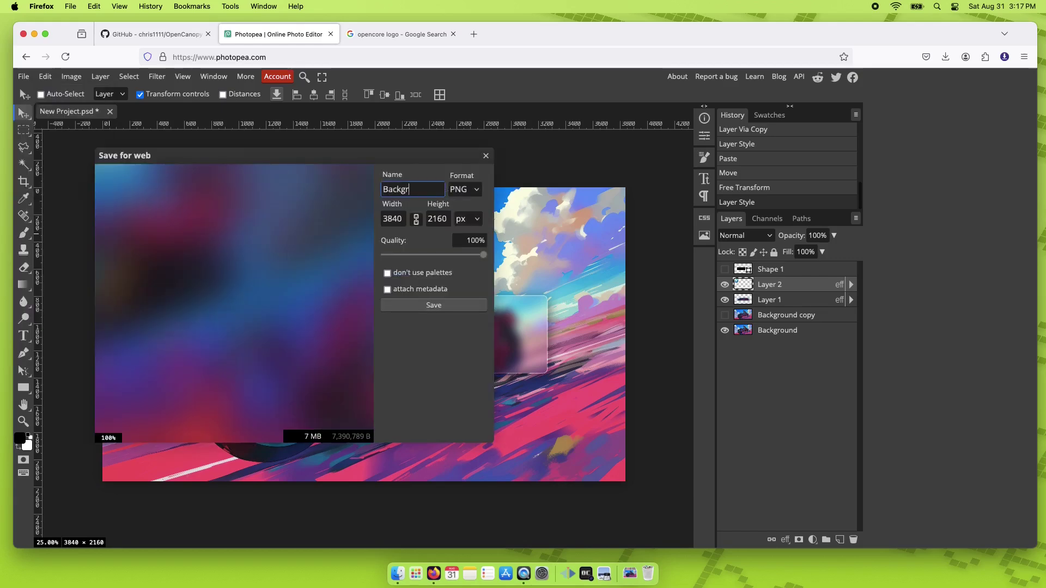
pyautogui.write('Background')
pyautogui.click(427, 305)
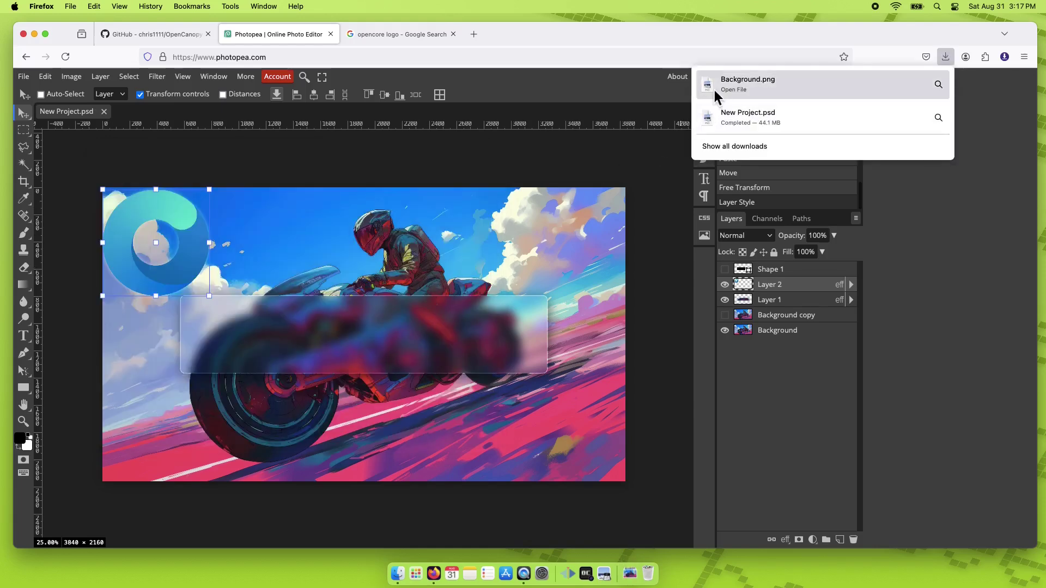
pyautogui.moveTo(711, 87); pyautogui.dragTo(731, 19)
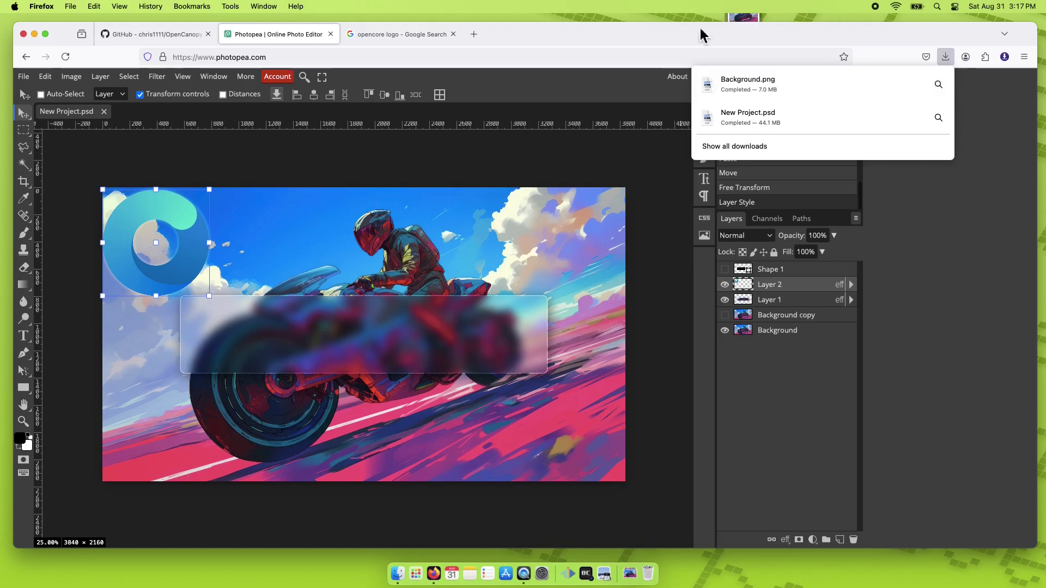
# Save the layered project as a PSD file, New Project(1).psd.
pyautogui.click(28, 76)
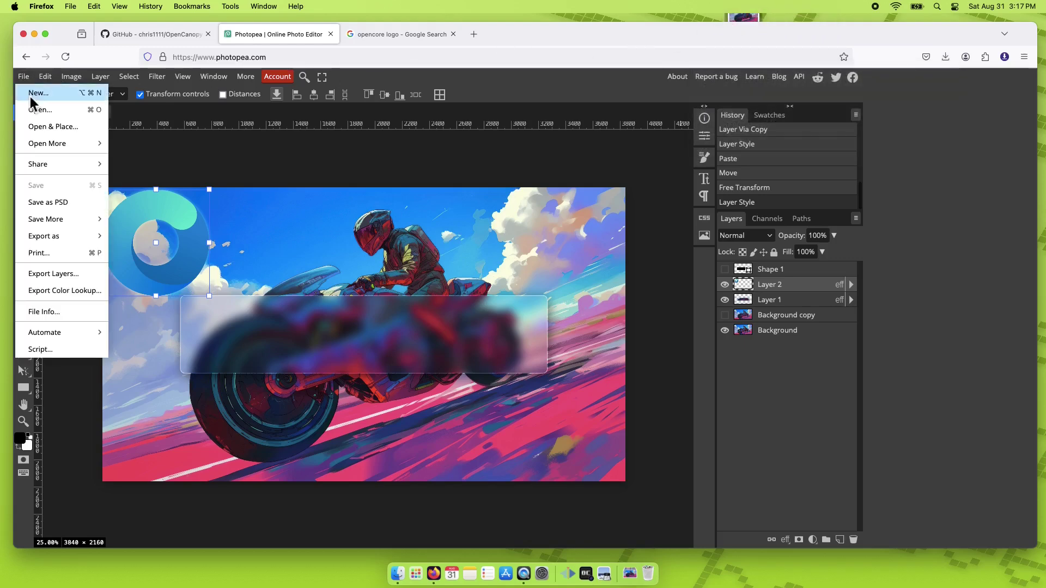
pyautogui.click(45, 202)
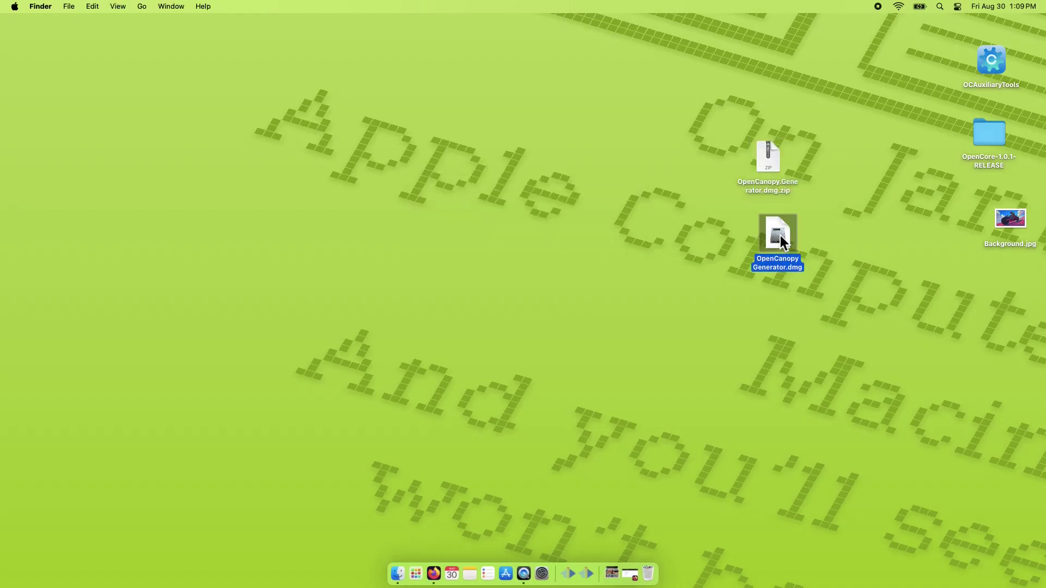
# Mount OpenCanopy Generator.dmg and launch the app from Launchpad, triggering the Not Opened warning.
pyautogui.doubleClick(779, 234)
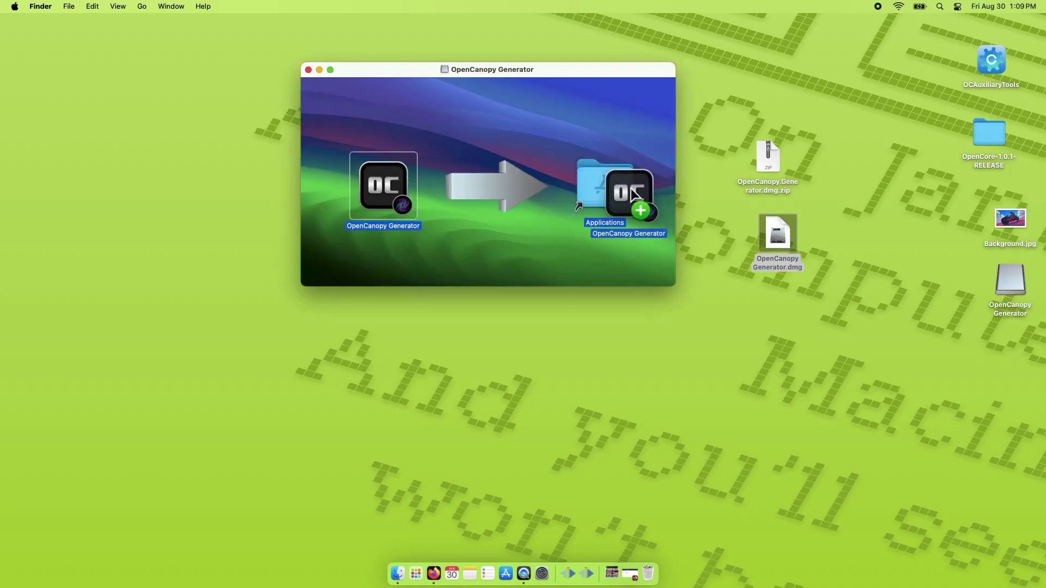
pyautogui.click(309, 69)
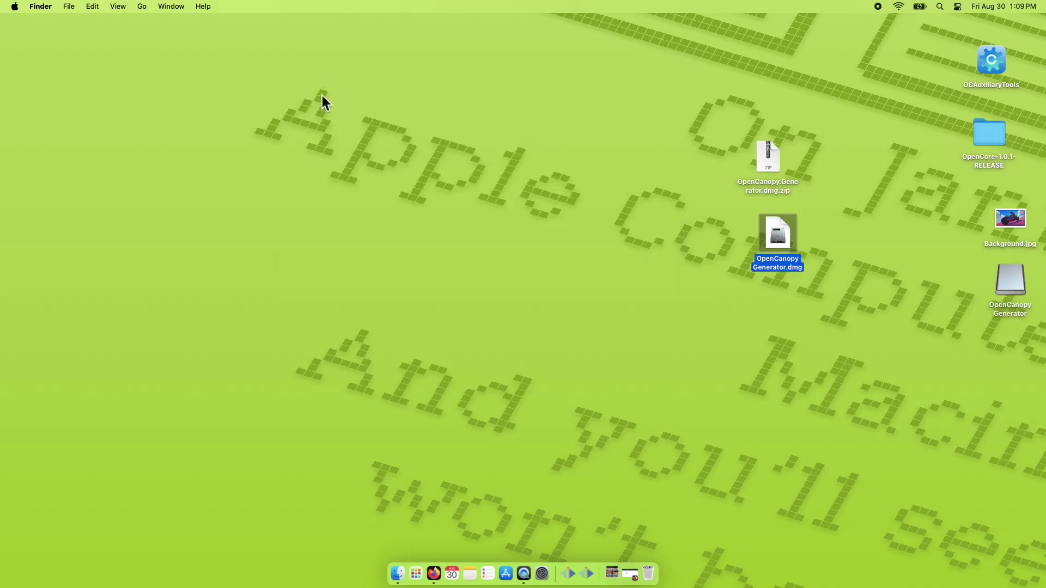
pyautogui.click(422, 550)
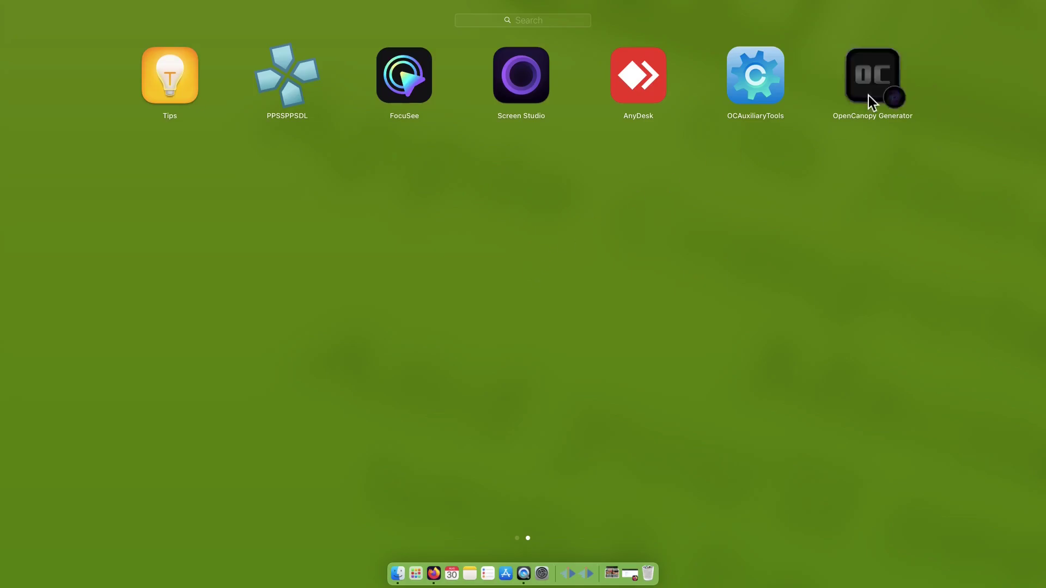
pyautogui.click(868, 96)
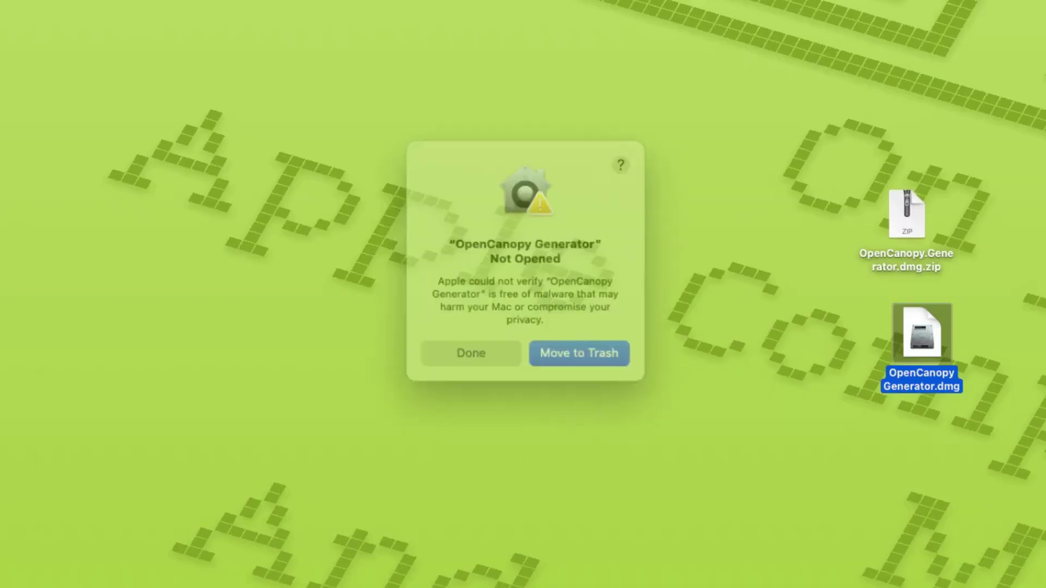
# Dismiss the warning and go to the Security section of Privacy & Security.
pyautogui.click(479, 347)
pyautogui.click(535, 571)
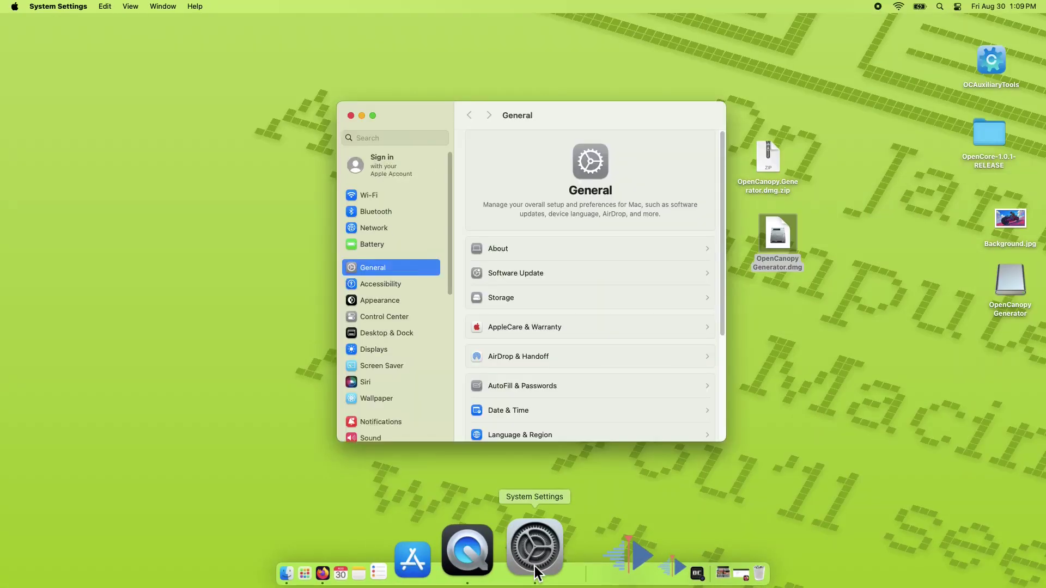
pyautogui.scroll(-5, 446, 334)
pyautogui.click(423, 387)
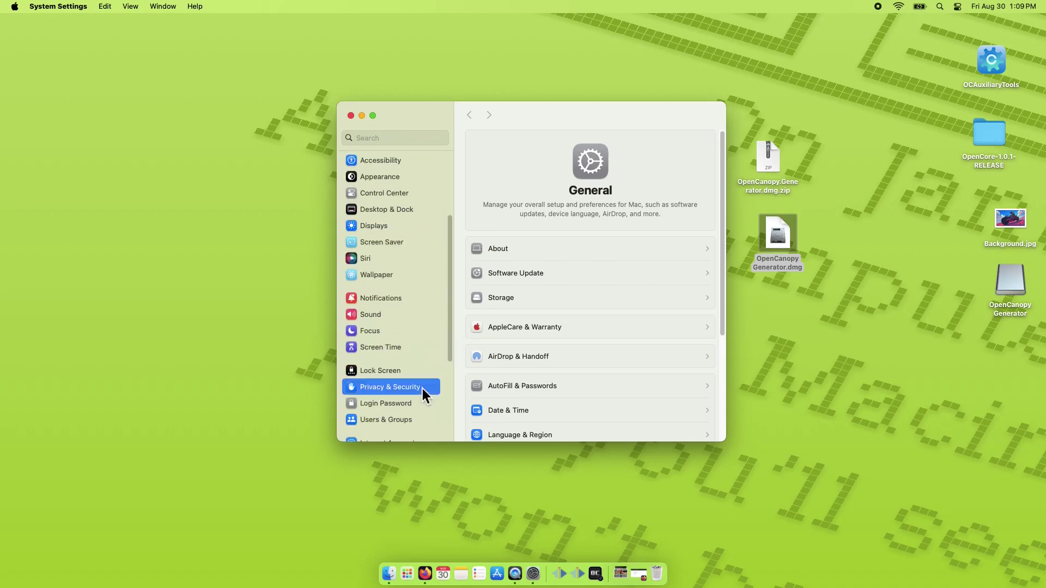
pyautogui.scroll(-15, 665, 409)
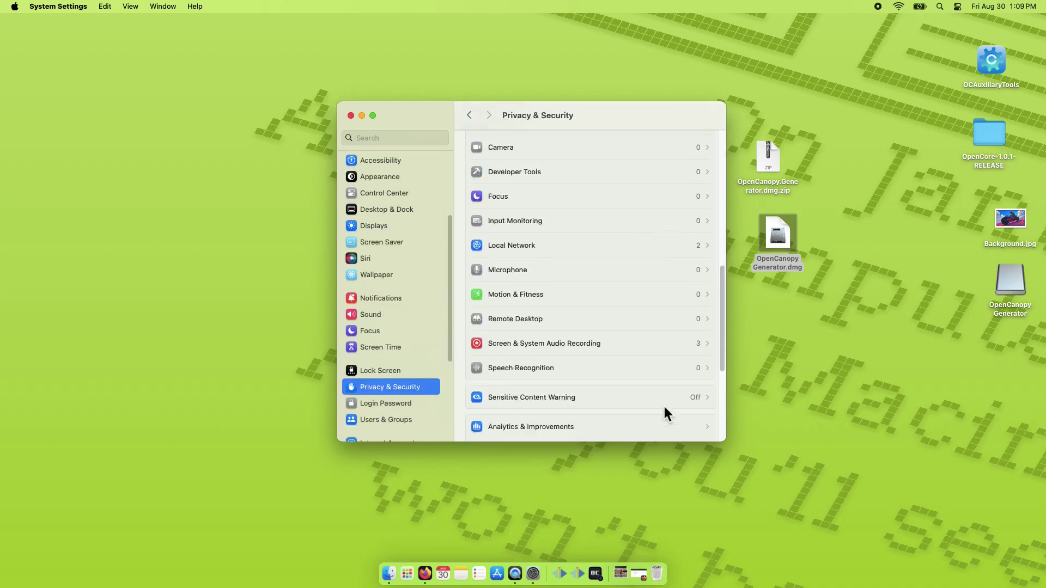
# Approve OpenCanopy Generator with Open Anyway and the administrator password.
pyautogui.click(692, 315)
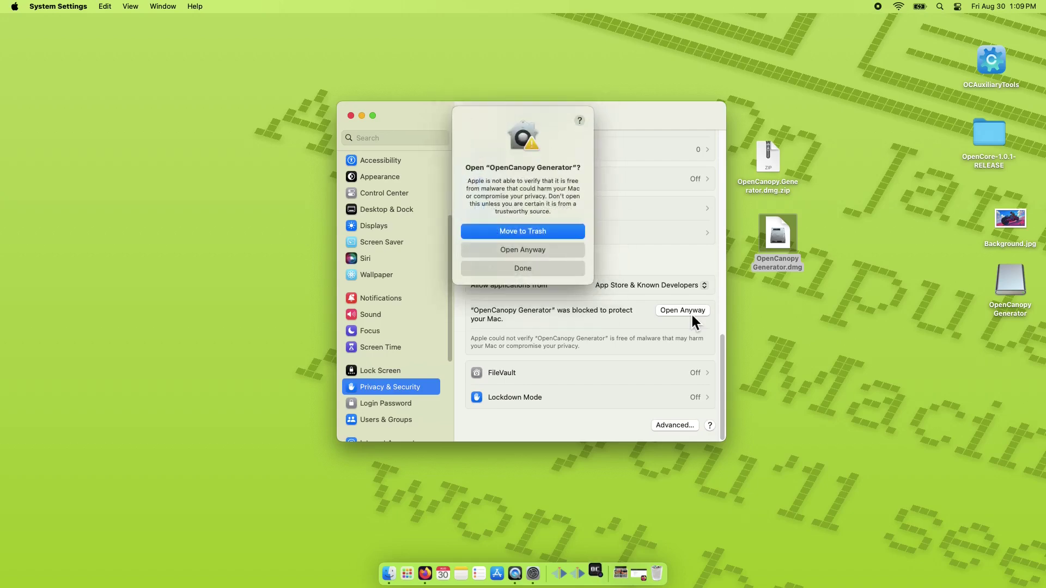
pyautogui.click(544, 253)
pyautogui.write('••••')
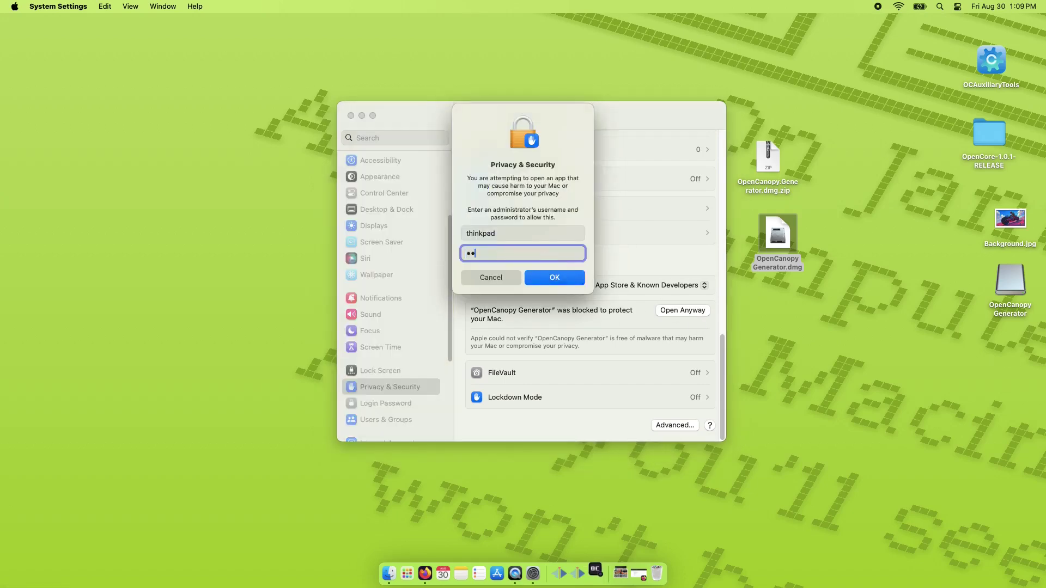
pyautogui.press('Return')
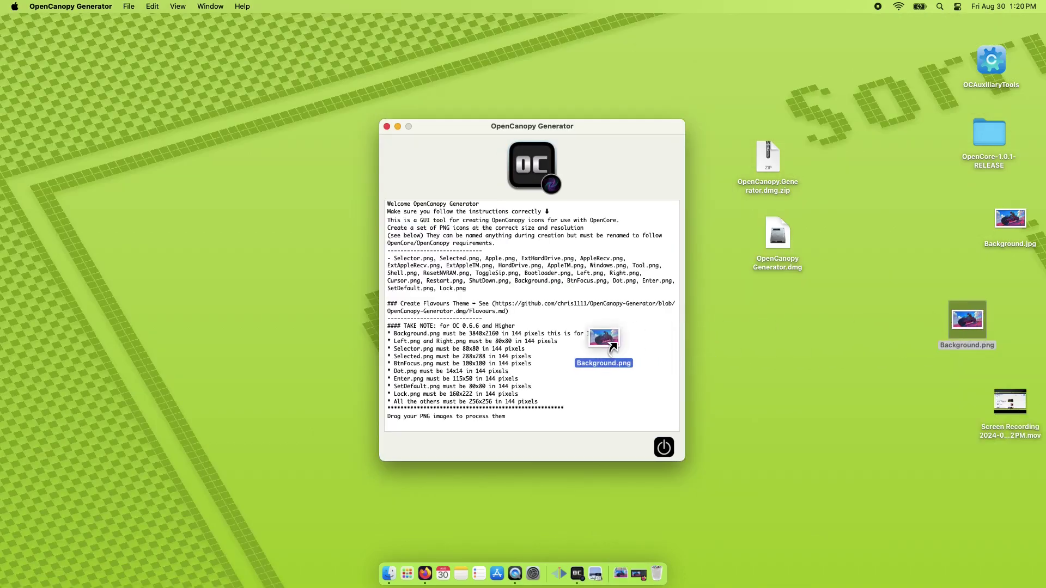
# Convert Background.png into Resource.zip saved on the Desktop, then quit OpenCanopy Generator.
pyautogui.moveTo(611, 344); pyautogui.dragTo(612, 344)
pyautogui.click(619, 207)
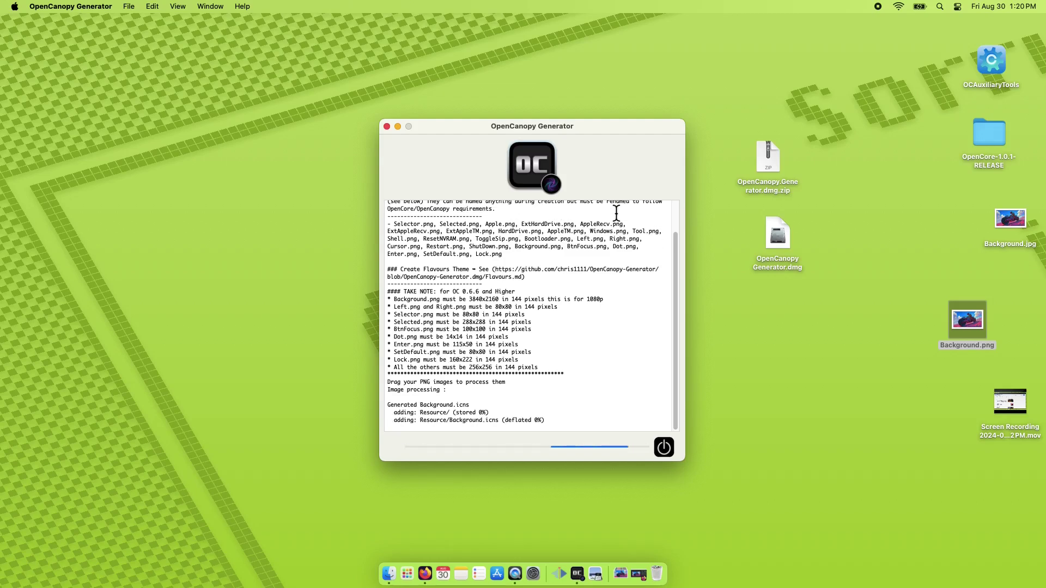
pyautogui.click(611, 224)
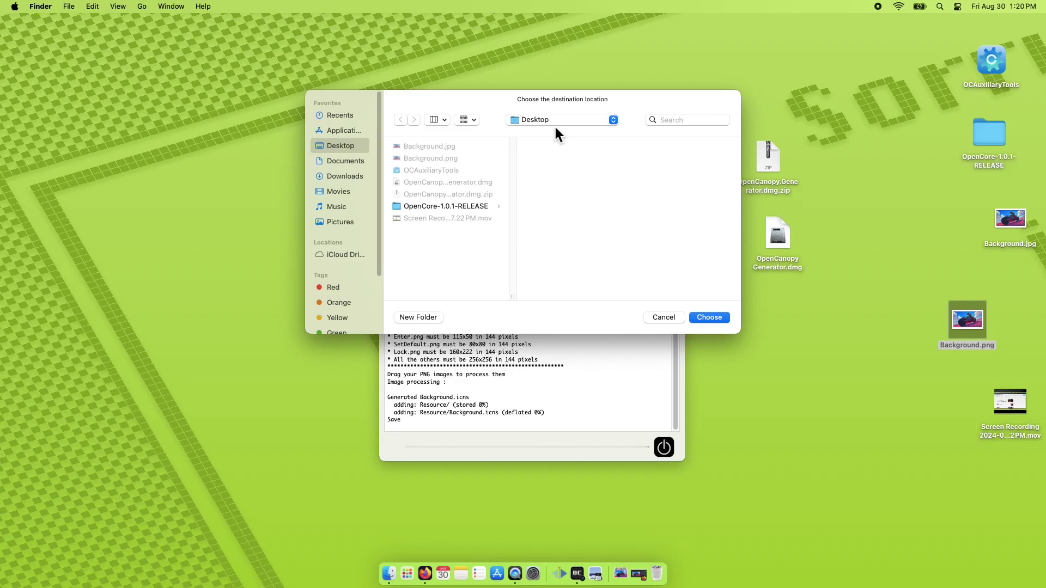
pyautogui.click(708, 317)
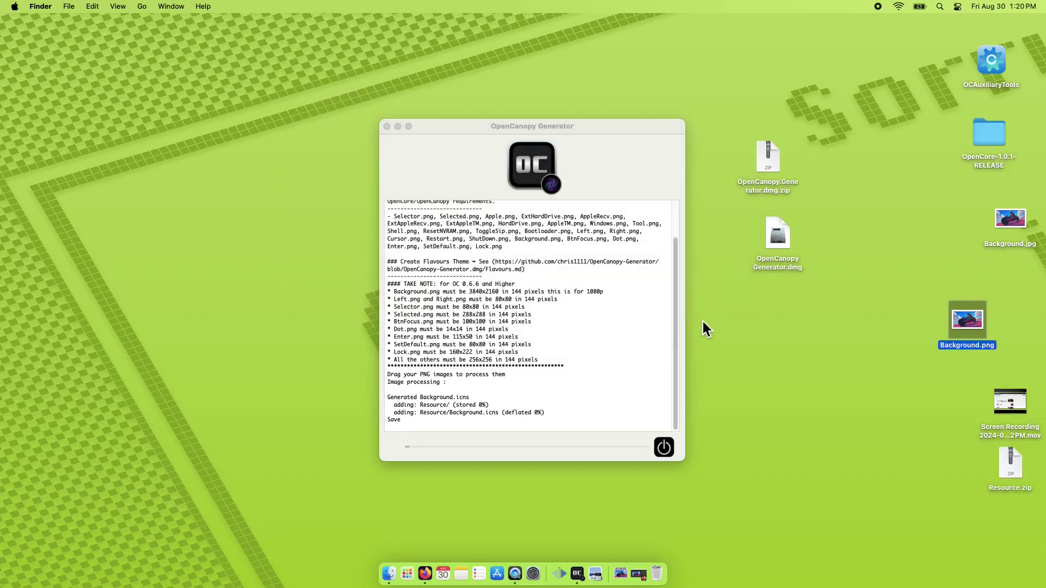
pyautogui.click(670, 448)
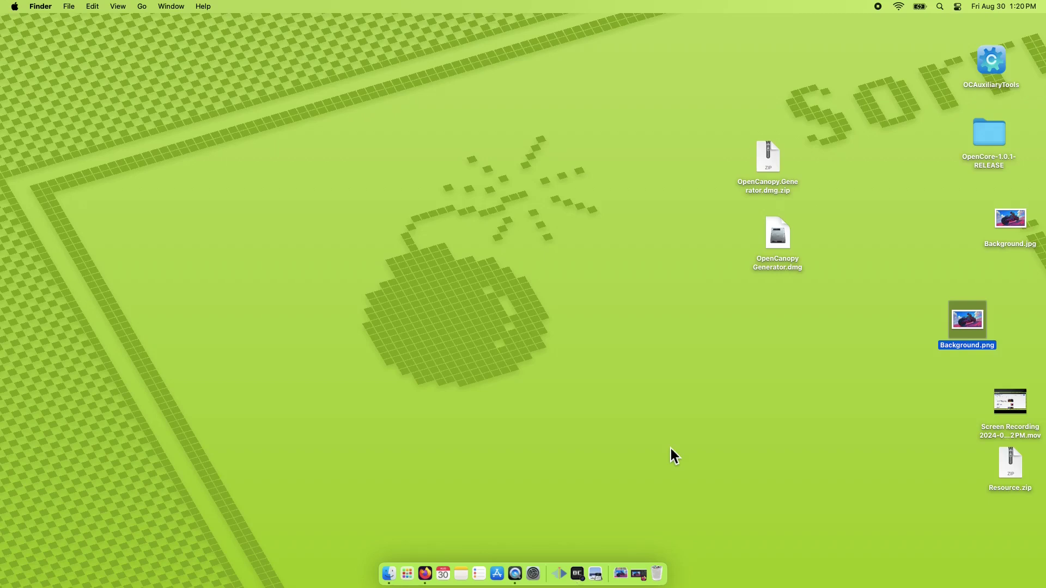
# Unzip Resource.zip into a Resource folder and check its Background.icns.
pyautogui.doubleClick(1010, 463)
pyautogui.moveTo(1018, 472); pyautogui.dragTo(810, 398)
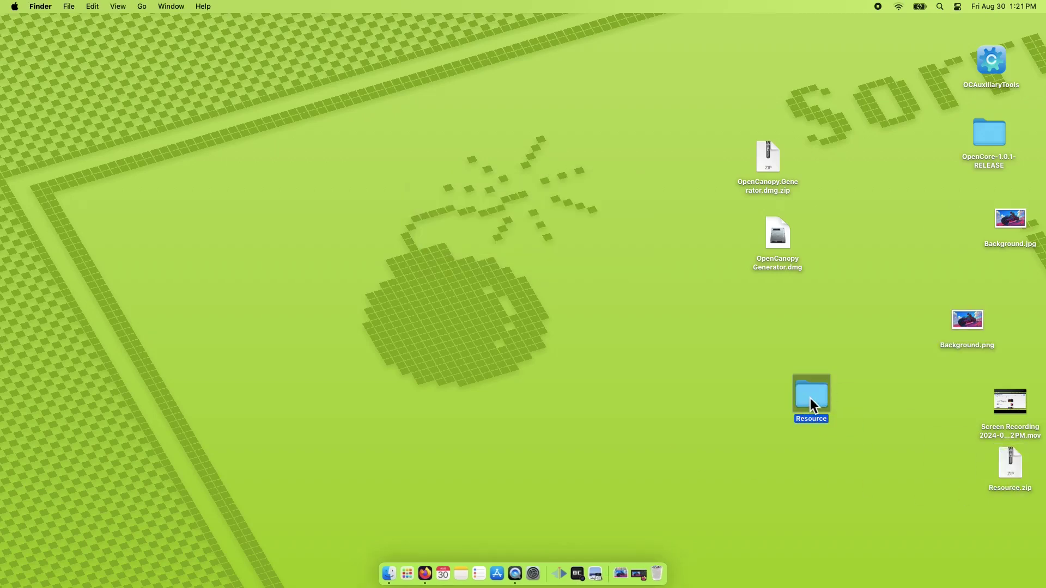
pyautogui.doubleClick(810, 398)
pyautogui.rightClick(544, 130)
pyautogui.press('super+w')
pyautogui.doubleClick(996, 60)
# Mount the NVMe EFI partition and open its config.plist at Misc > Boot.
pyautogui.click(762, 116)
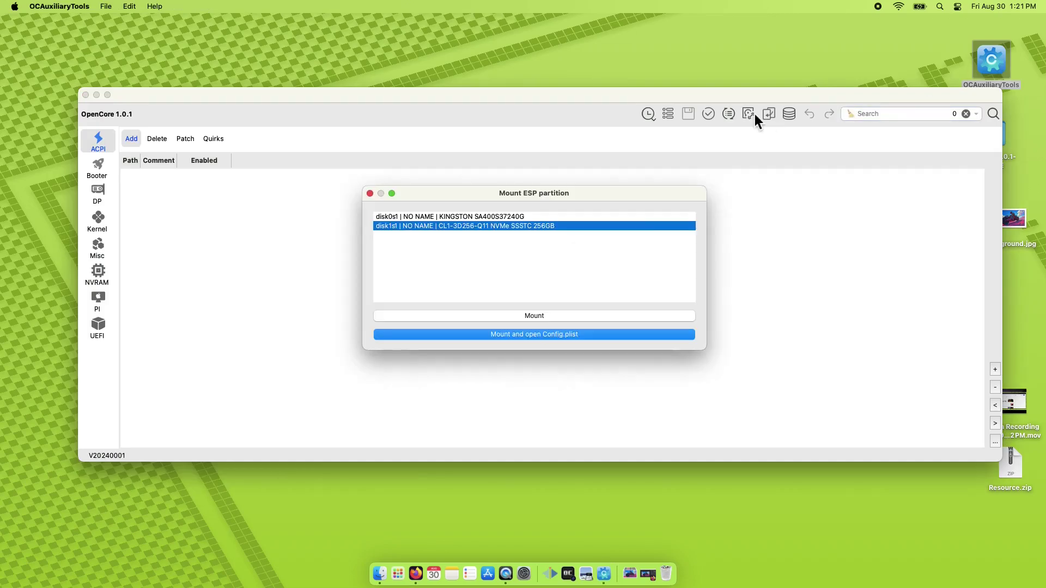
pyautogui.click(537, 335)
pyautogui.write('****')
pyautogui.press('Return')
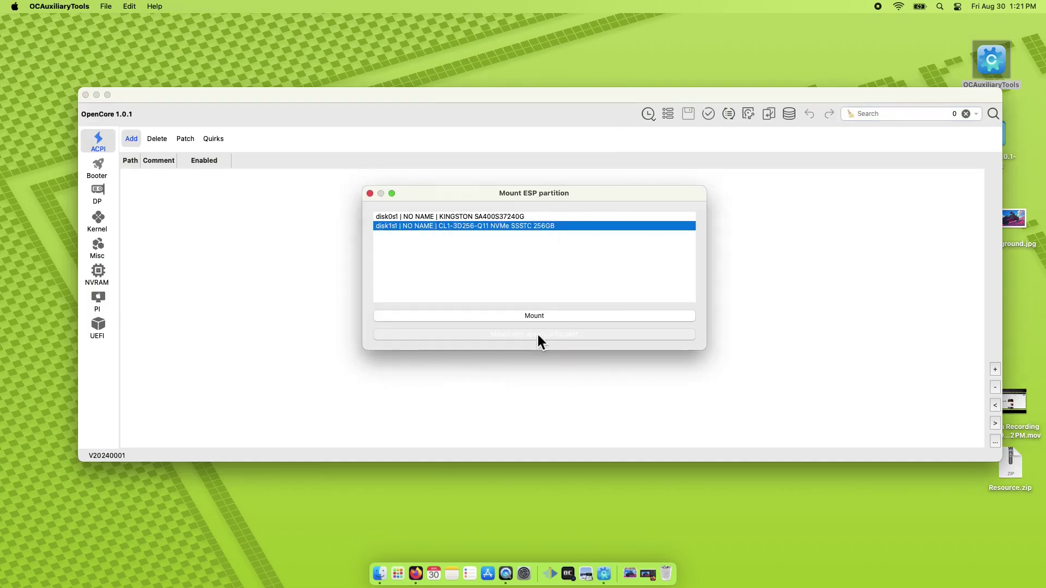
pyautogui.click(98, 249)
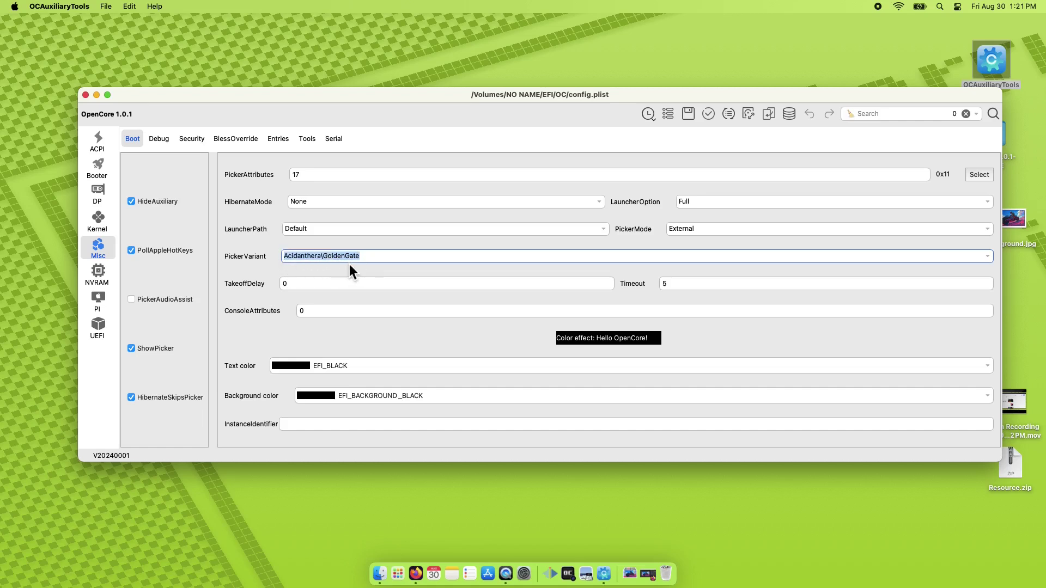
pyautogui.click(383, 570)
# Browse NO NAME to efi/oc/Resources/Image/Acidanthera/GoldenGate.
pyautogui.click(319, 294)
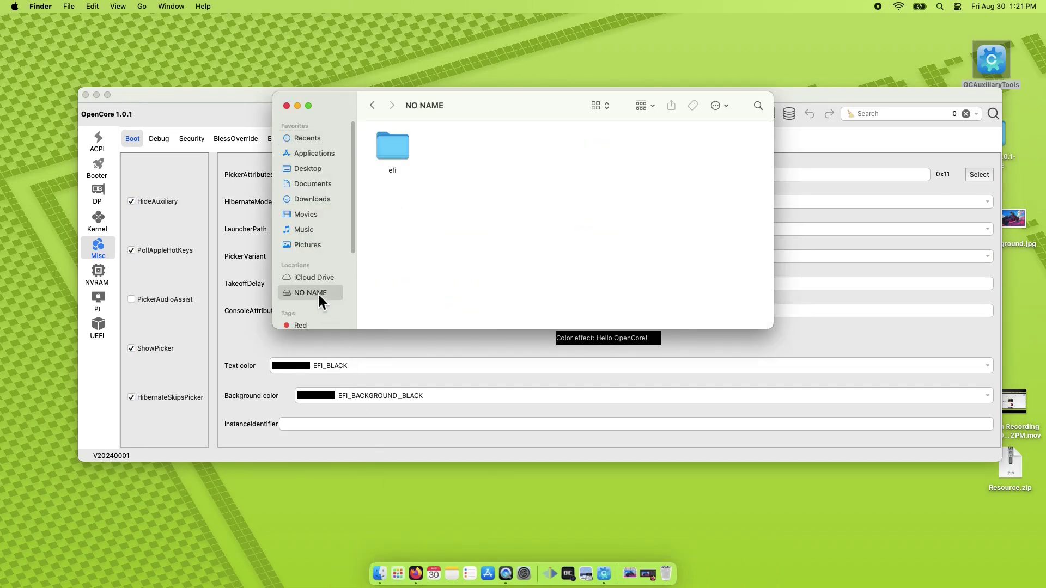
pyautogui.doubleClick(400, 156)
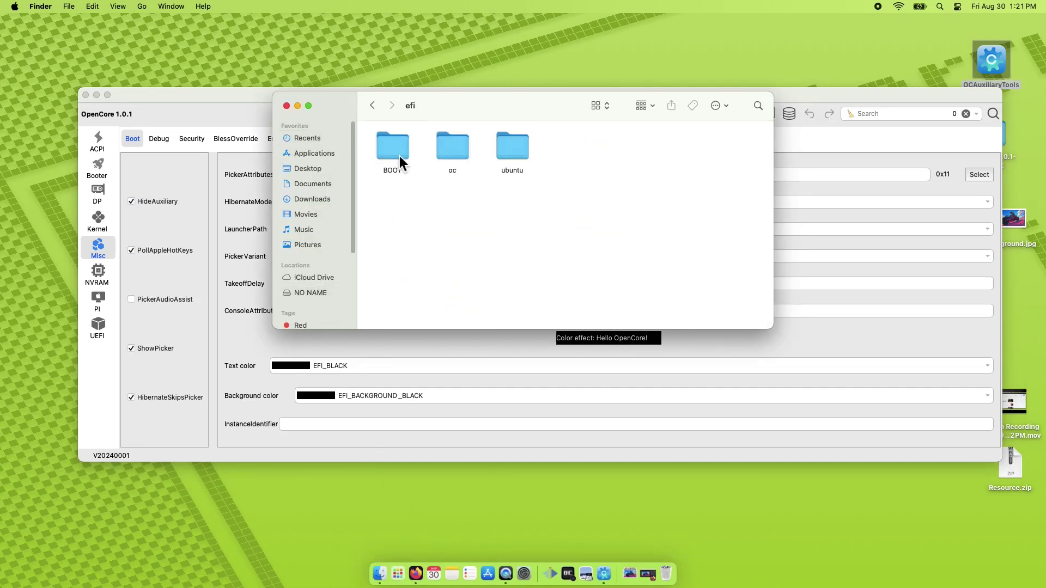
pyautogui.doubleClick(461, 154)
pyautogui.doubleClick(462, 205)
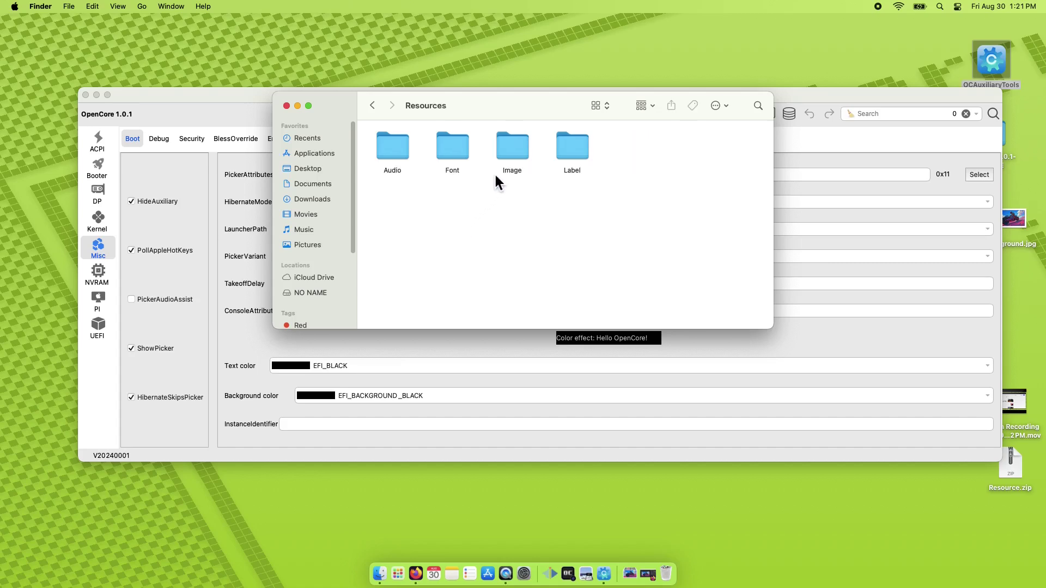
pyautogui.doubleClick(508, 162)
pyautogui.click(393, 159)
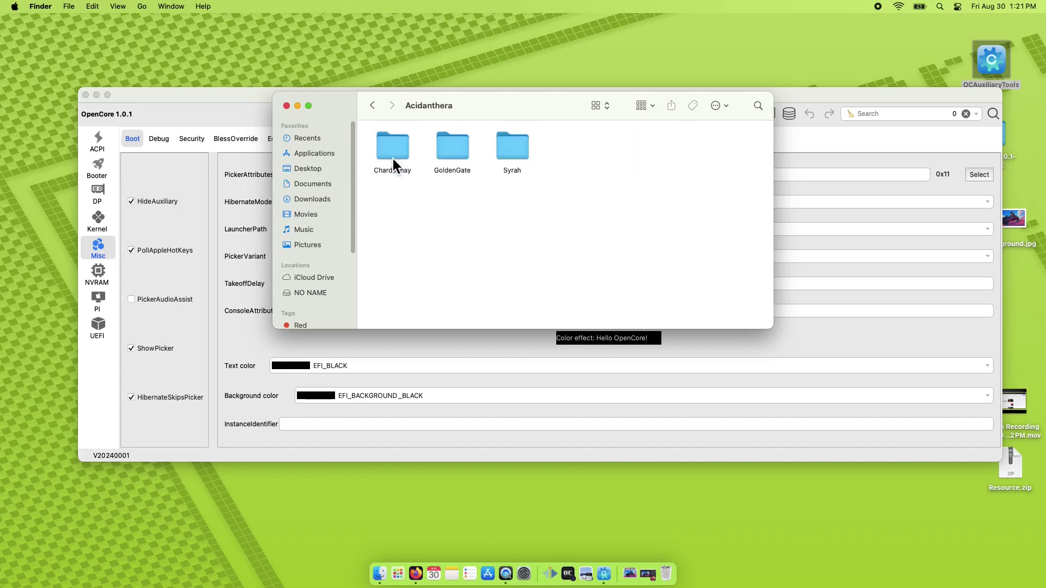
pyautogui.doubleClick(446, 158)
# Paste Background.icns into GoldenGate and close the Finder and config windows.
pyautogui.rightClick(505, 146)
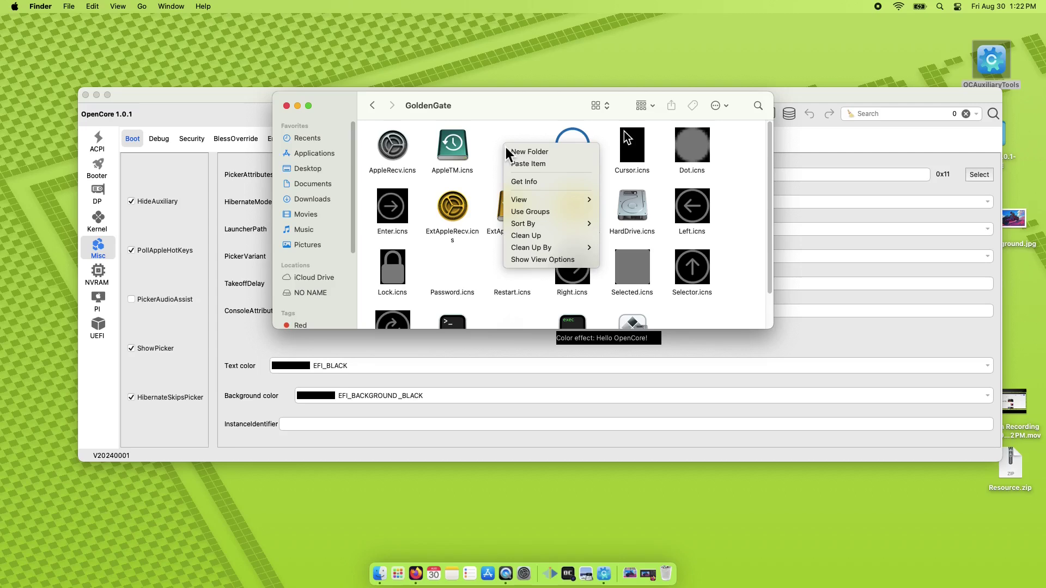
pyautogui.click(514, 164)
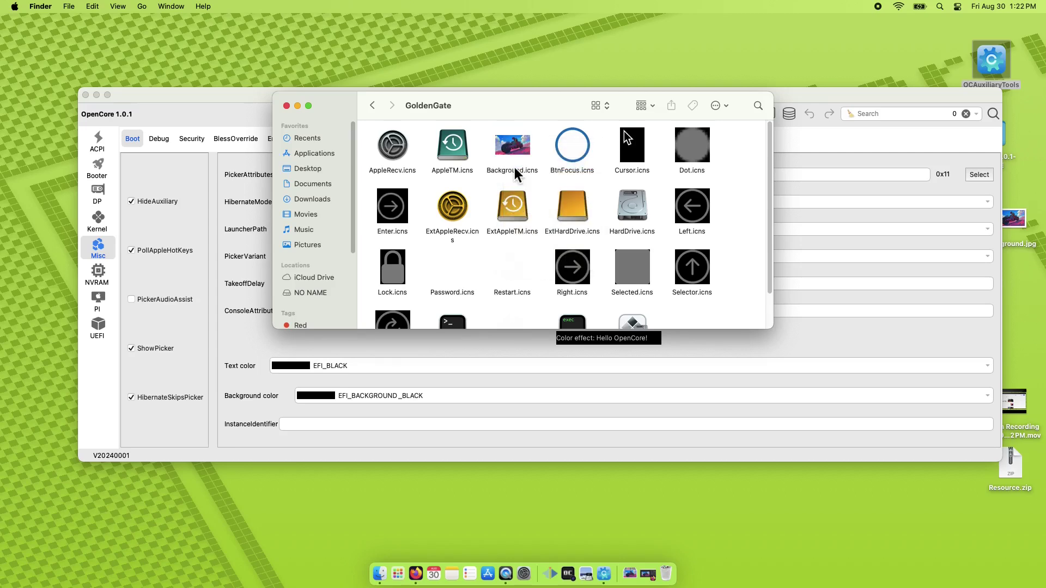
pyautogui.click(286, 106)
pyautogui.click(85, 94)
pyautogui.click(14, 6)
# Confirm restarting the Mac in the restart dialog.
pyautogui.click(24, 116)
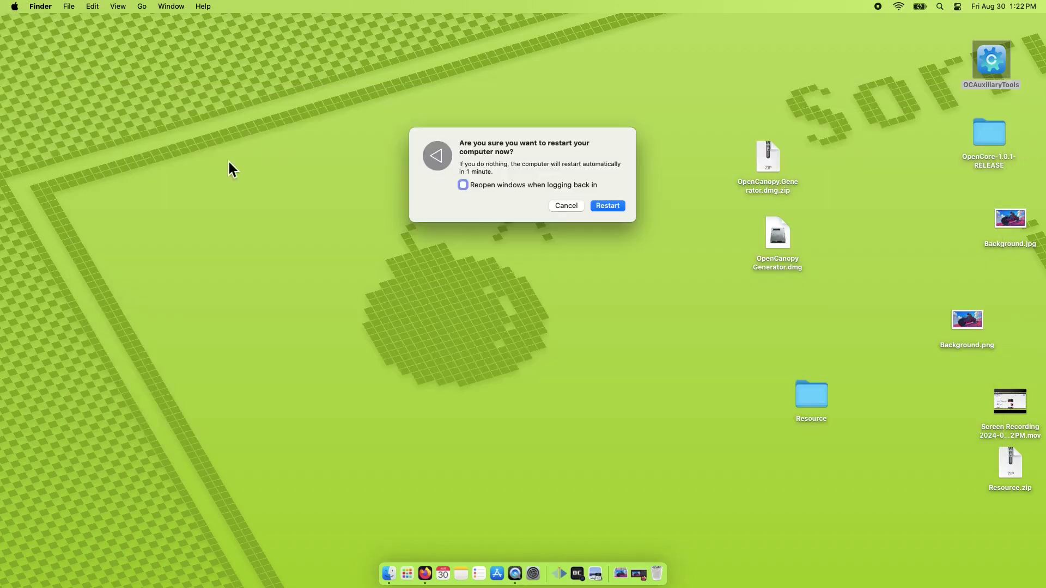